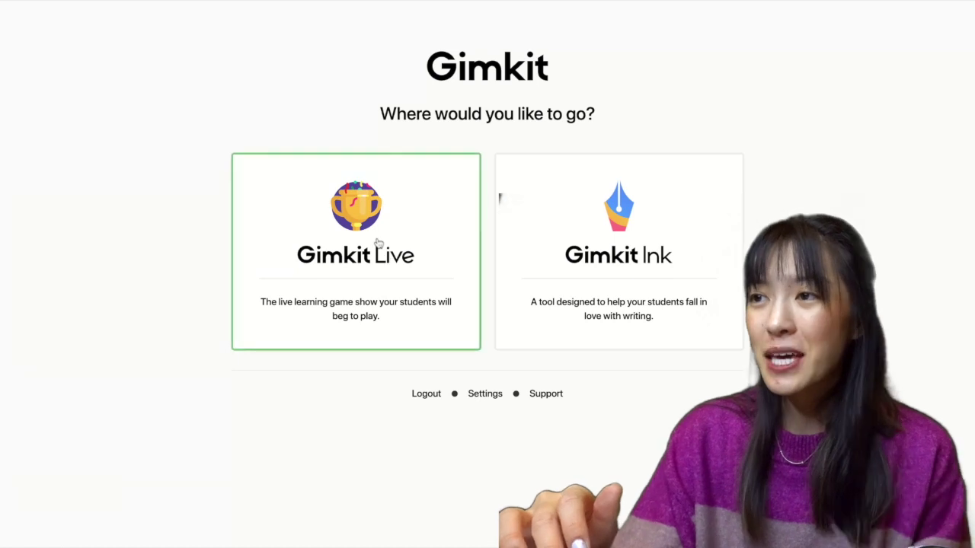
# In Gimkit Live, start a homework assignment from the Integer Operations kit for the classes P3 6ACC Math and P5 6ACC Math.
pyautogui.click(378, 243)
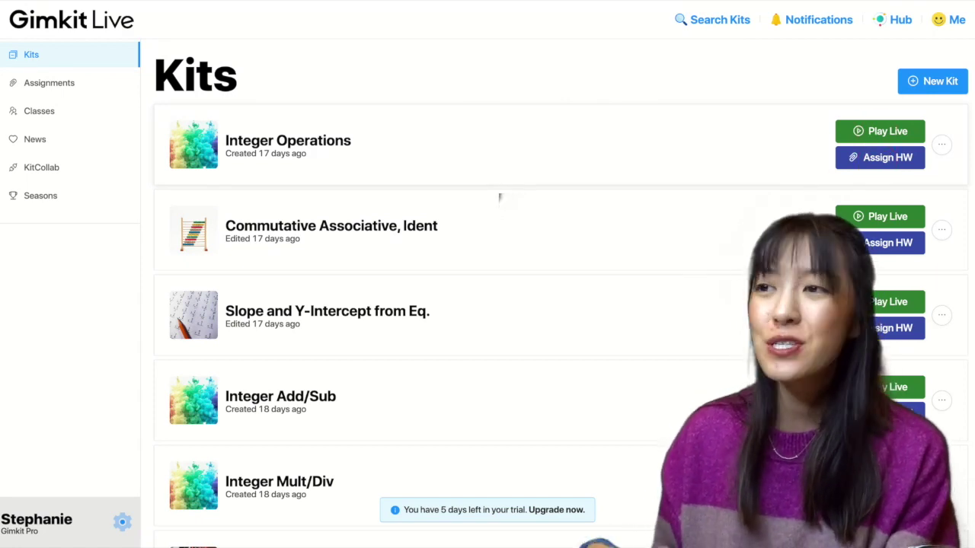
pyautogui.click(878, 166)
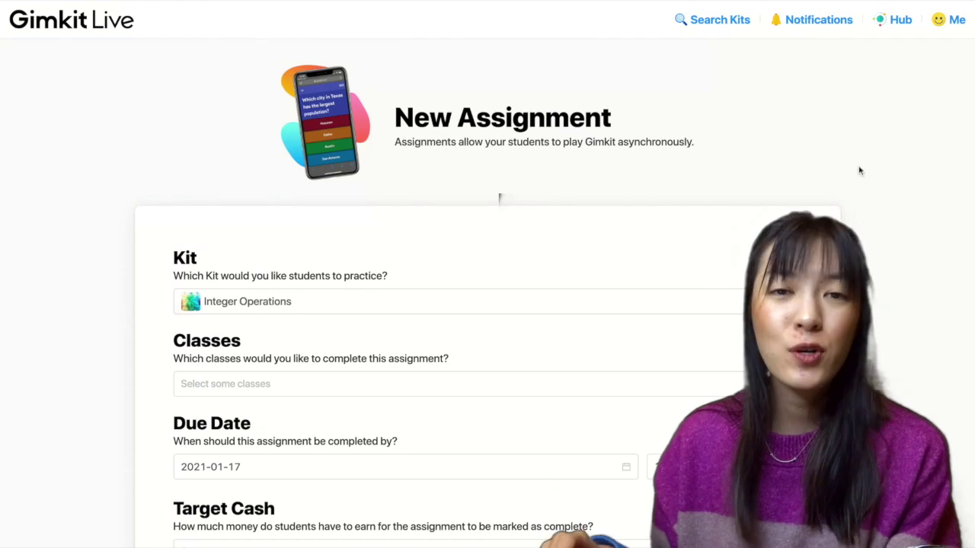
pyautogui.scroll(-1, 377, 323)
pyautogui.click(345, 349)
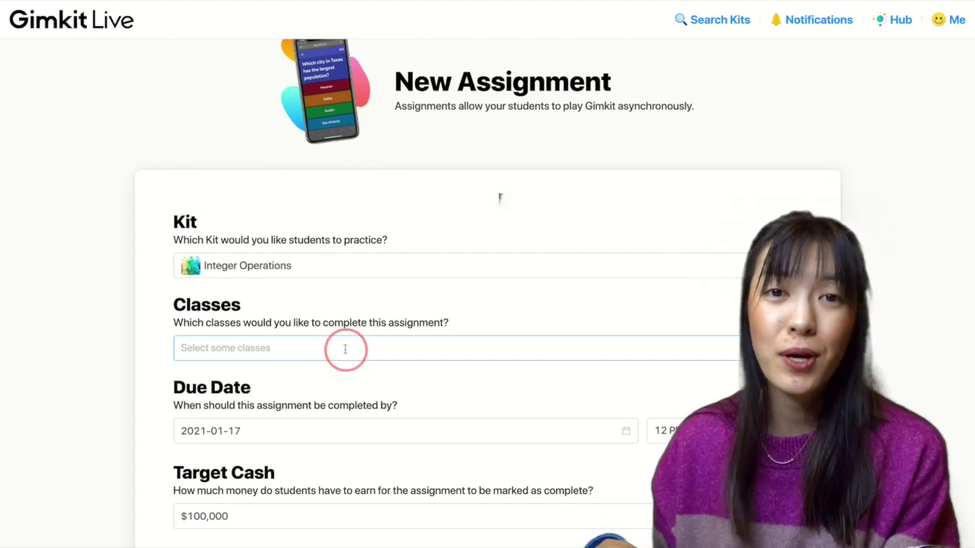
pyautogui.scroll(-1, 345, 349)
pyautogui.scroll(-1, 345, 349)
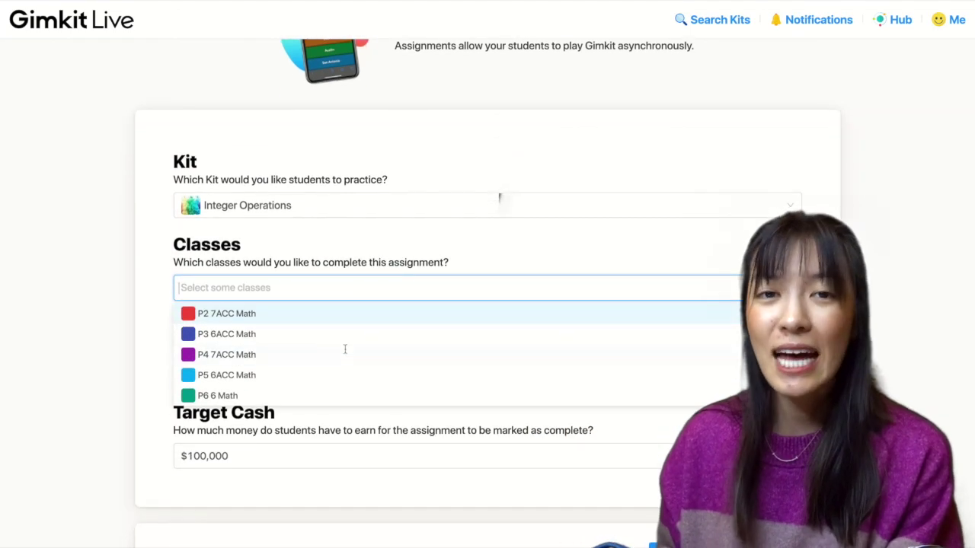
pyautogui.click(252, 337)
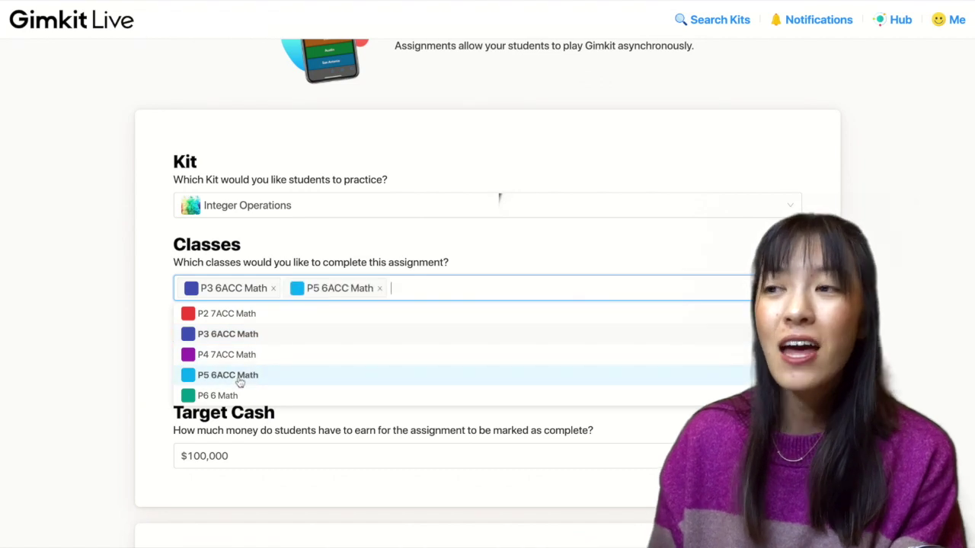
pyautogui.click(132, 405)
# Set the assignment's due date to 2021-01-05 at 12 PM and its target cash to $1,000.
pyautogui.click(283, 369)
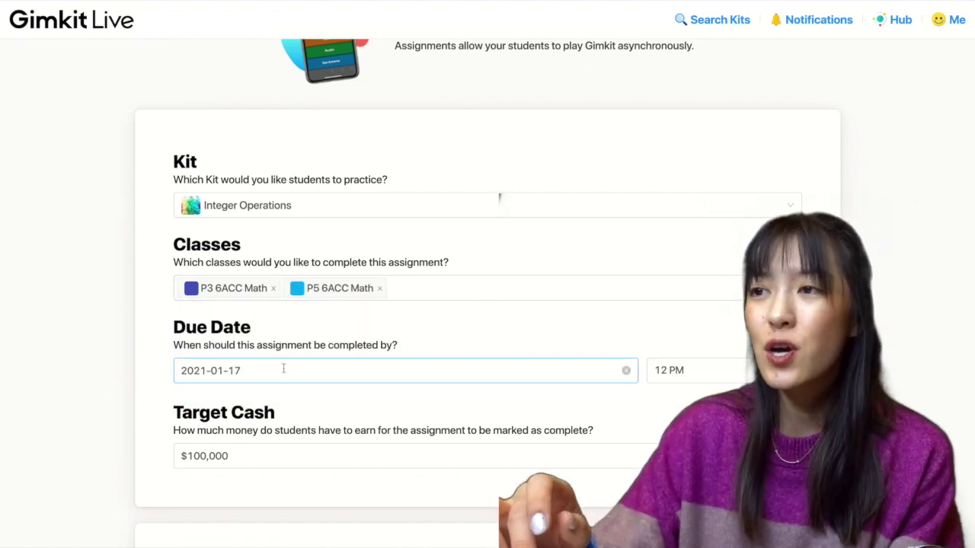
pyautogui.click(626, 371)
pyautogui.click(628, 372)
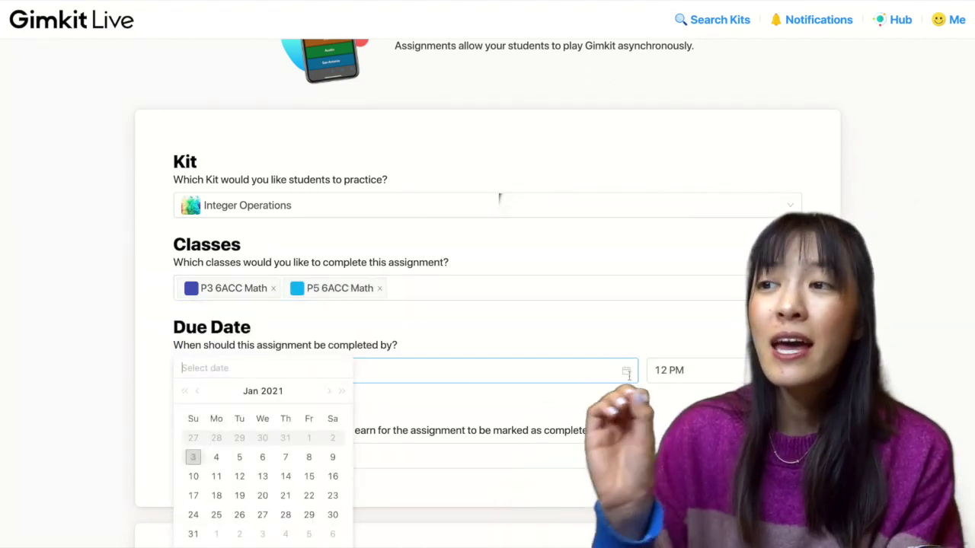
pyautogui.click(239, 459)
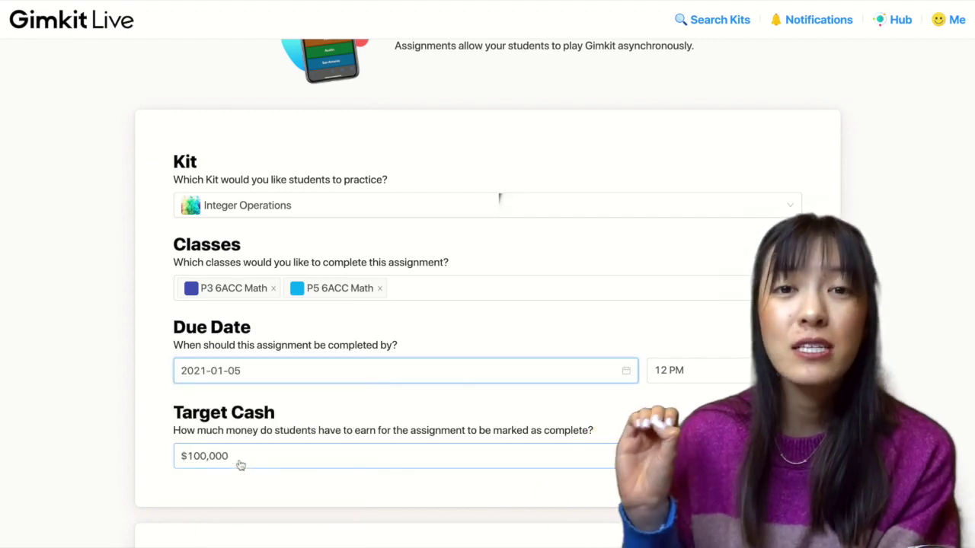
pyautogui.scroll(-1, 321, 451)
pyautogui.click(682, 330)
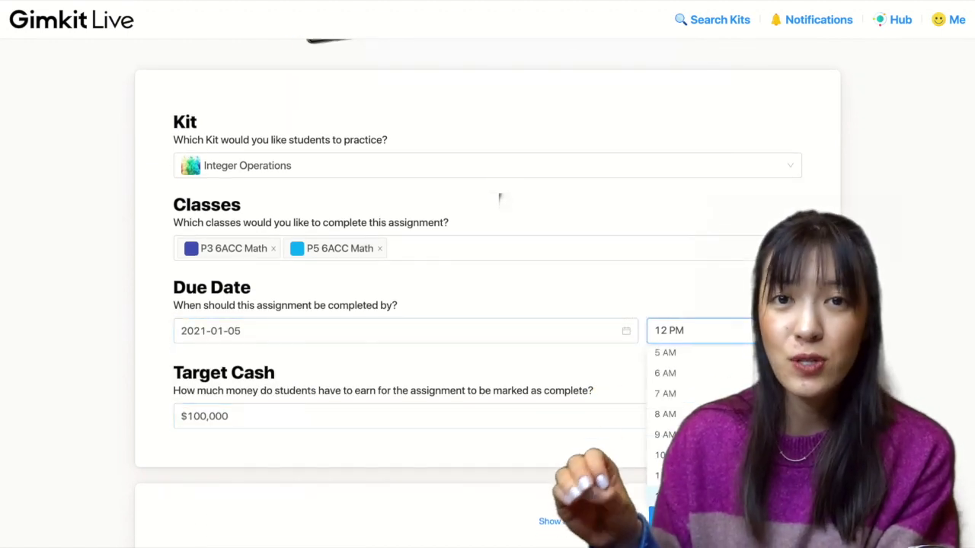
pyautogui.press('Escape')
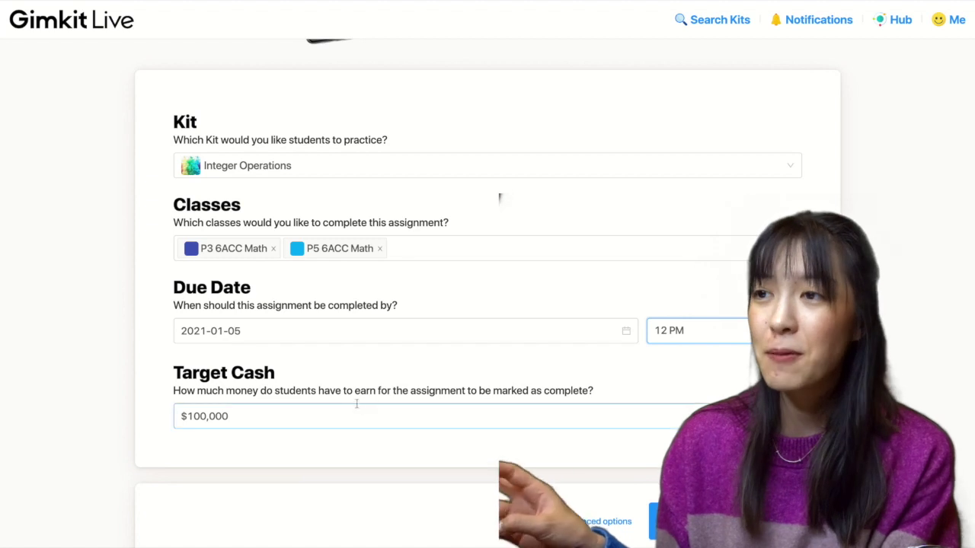
pyautogui.click(352, 418)
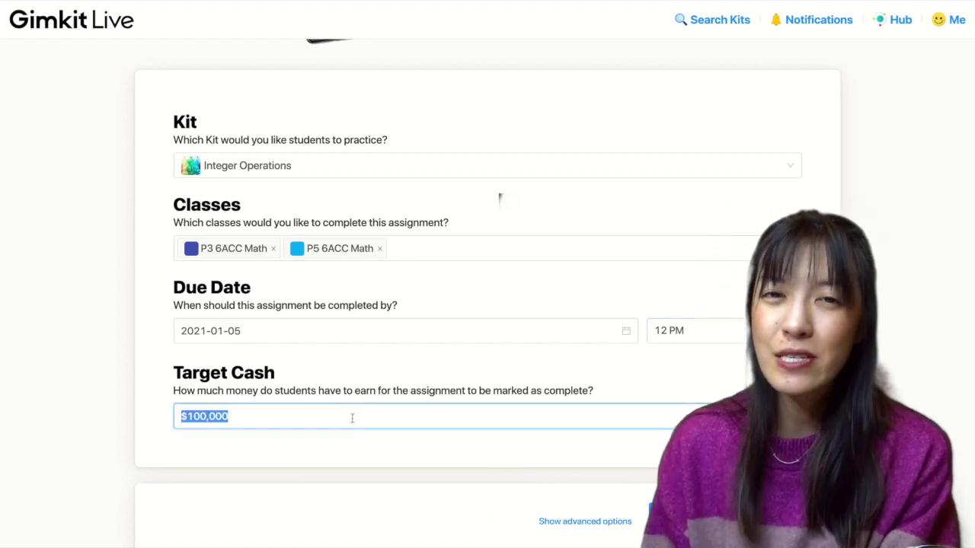
pyautogui.write('1,000')
# In the advanced options, set the starting cash to $500 and the custom title to "Integer Operation 1/4/20".
pyautogui.scroll(-1, 617, 458)
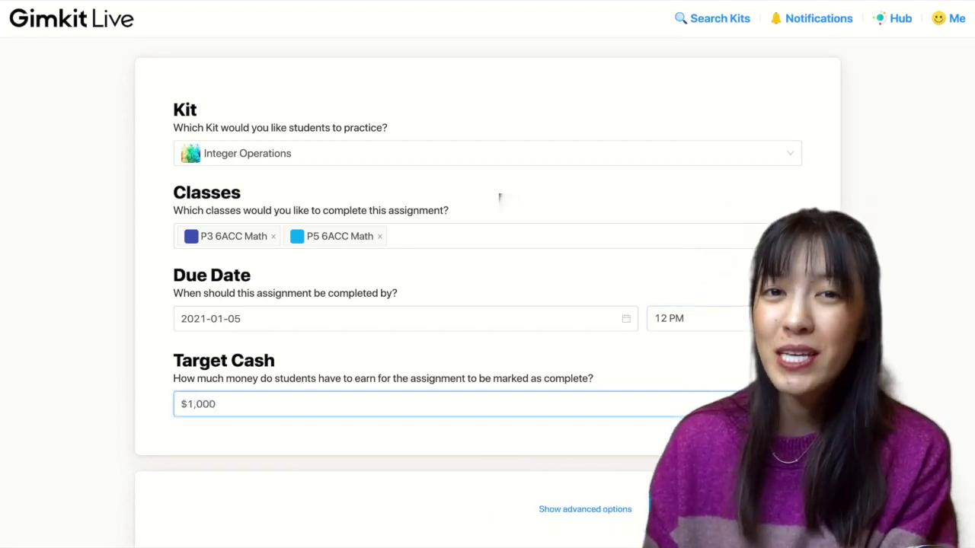
pyautogui.click(585, 510)
pyautogui.scroll(-3, 601, 520)
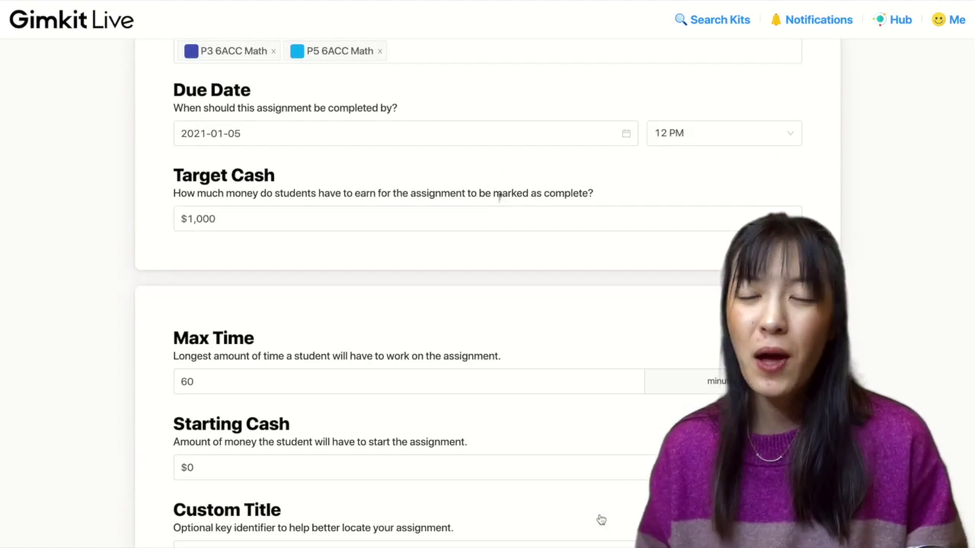
pyautogui.scroll(-2, 601, 520)
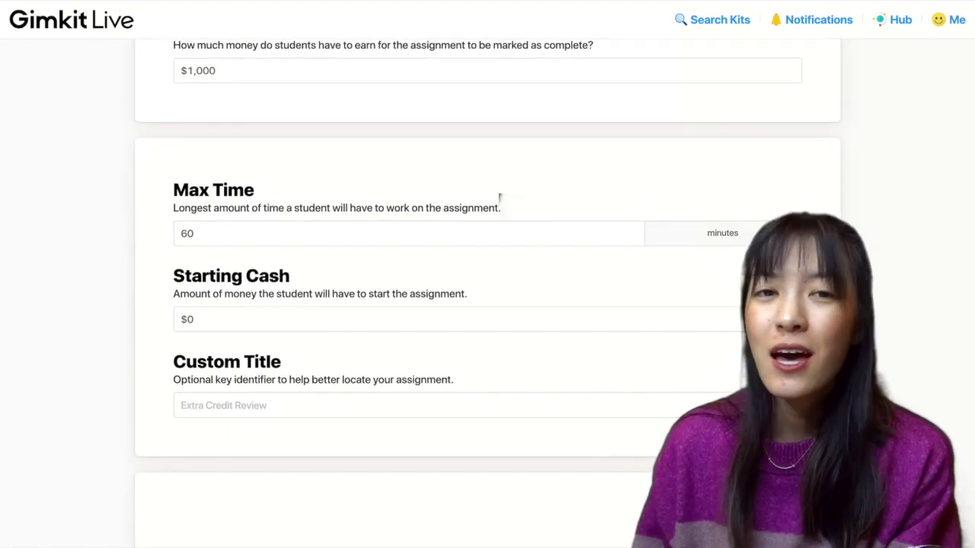
pyautogui.click(416, 235)
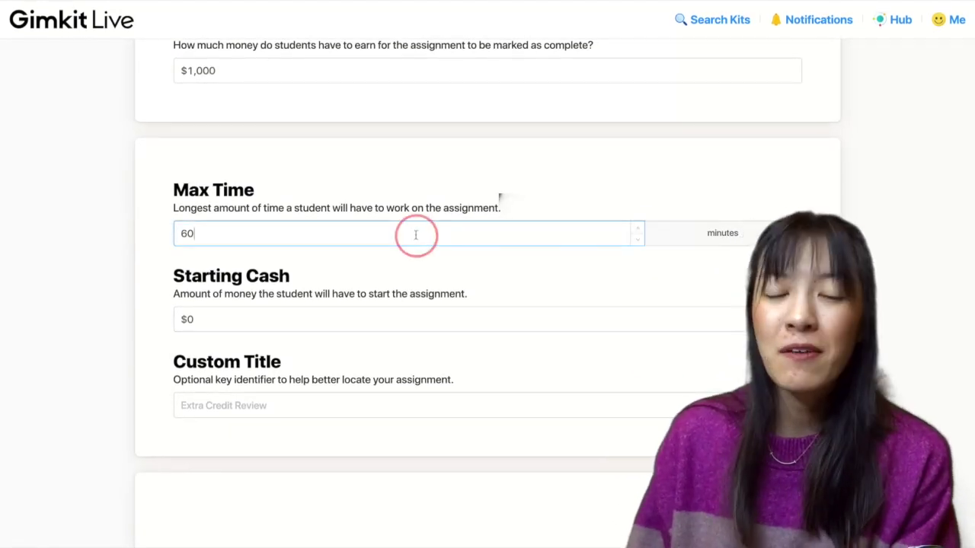
pyautogui.click(418, 315)
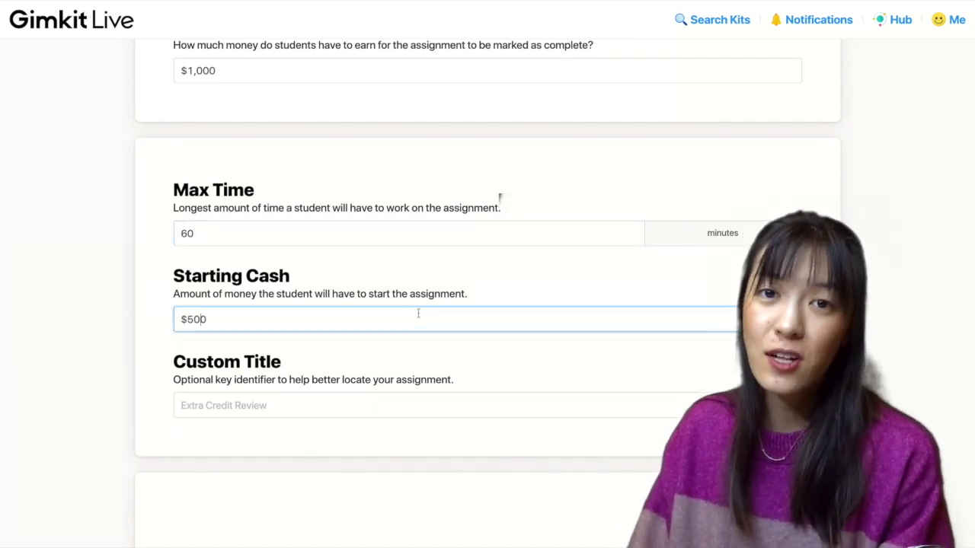
pyautogui.click(407, 403)
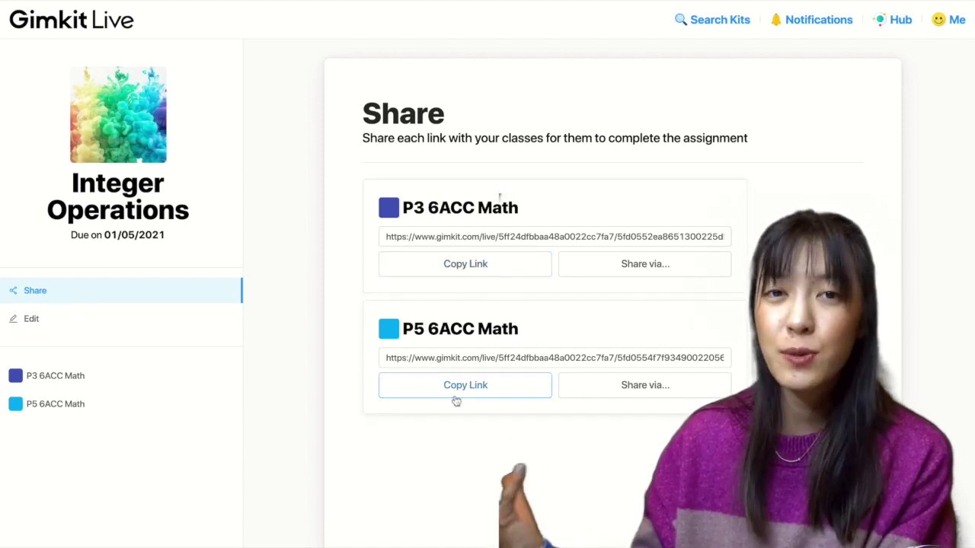
# Copy the assignment share links for P3 6ACC Math and P5 6ACC Math.
pyautogui.click(472, 264)
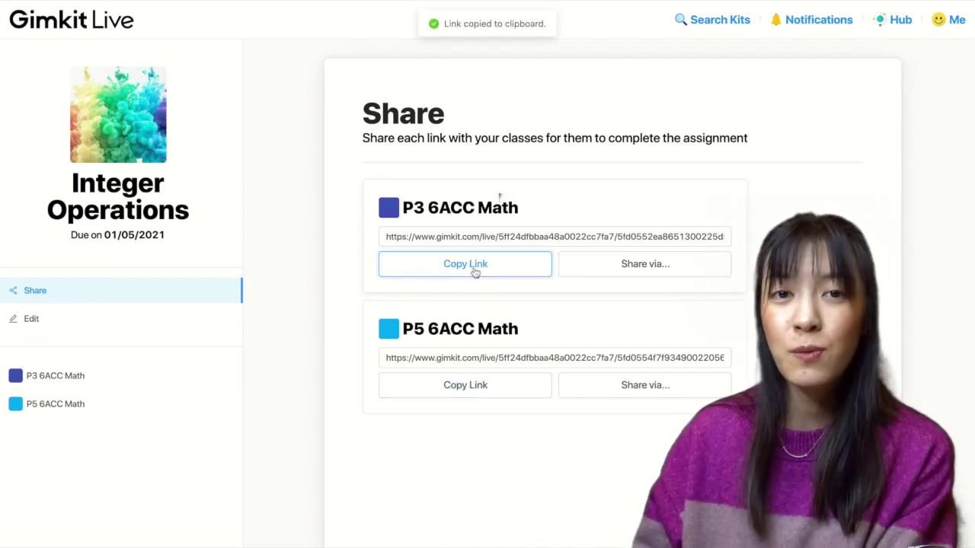
pyautogui.click(468, 393)
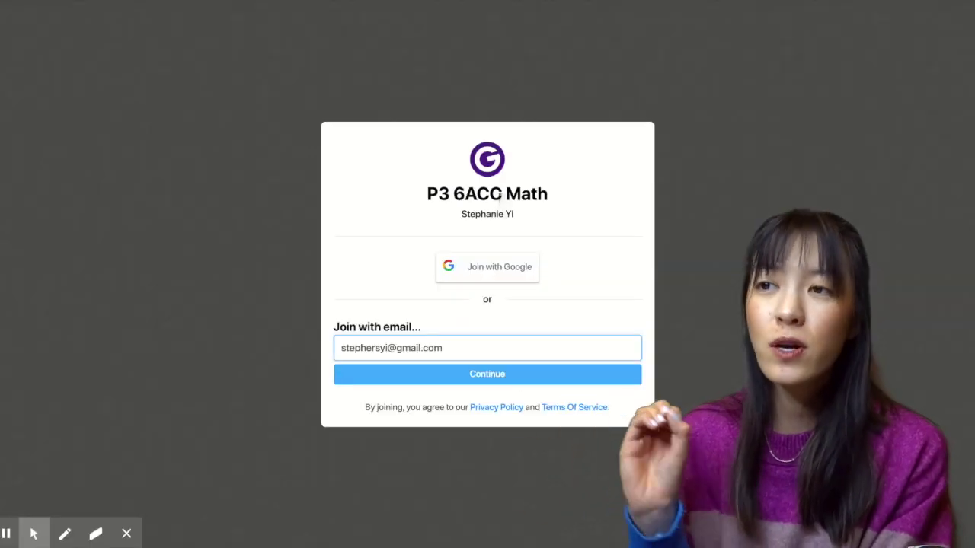
# Join P3 6ACC Math as a student using the student's e-mail address and continue the Integer Operation assignment.
pyautogui.press('Return')
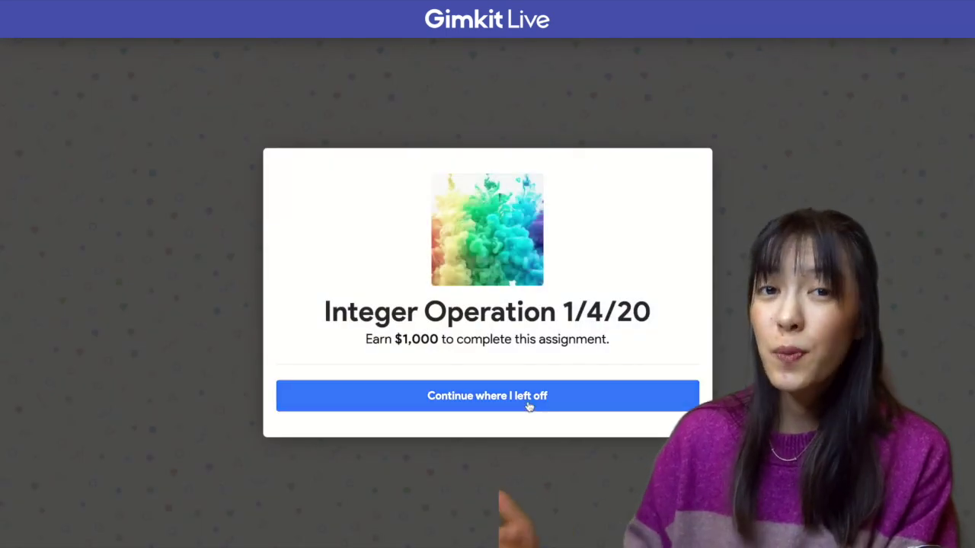
pyautogui.click(528, 405)
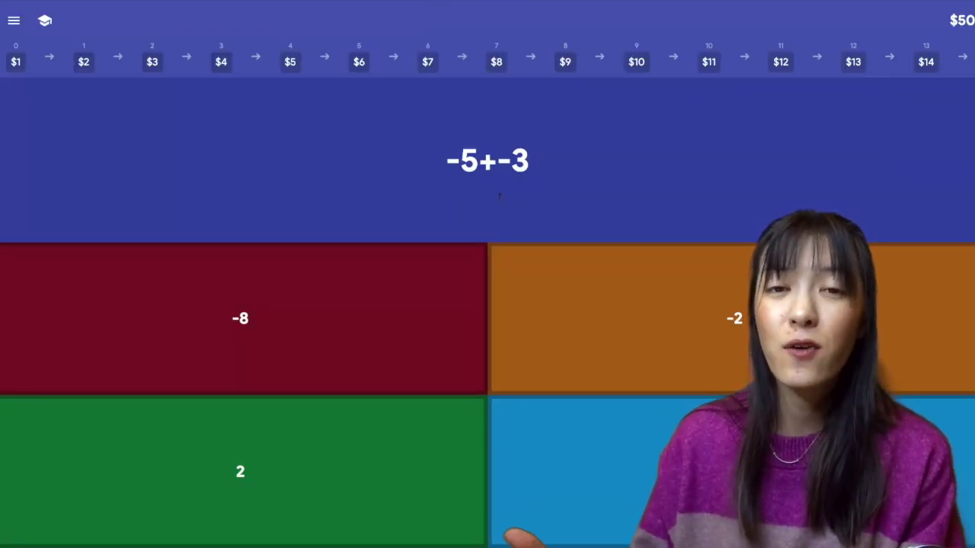
# Answer -5+-3 with -8 and 12 x -4 with -48, continuing to the following question each time.
pyautogui.click(372, 355)
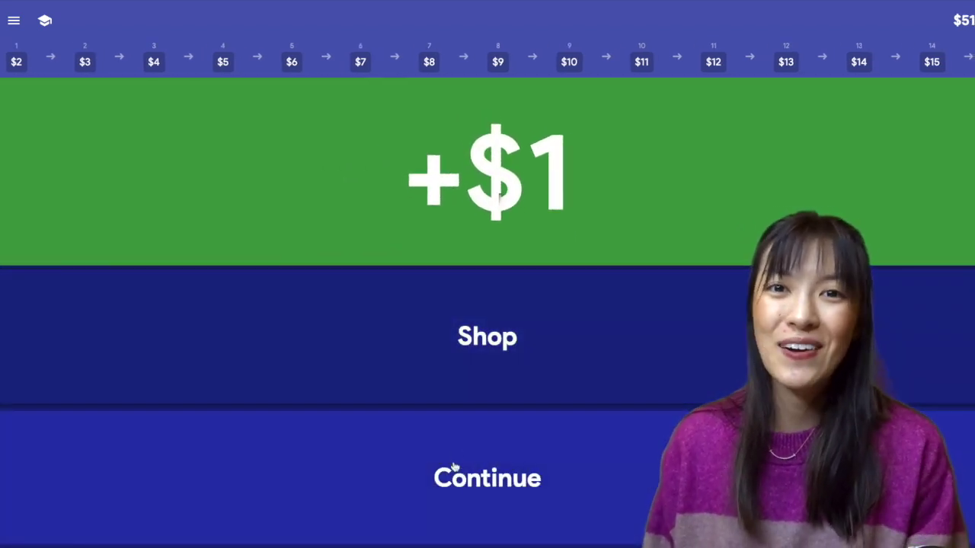
pyautogui.click(444, 473)
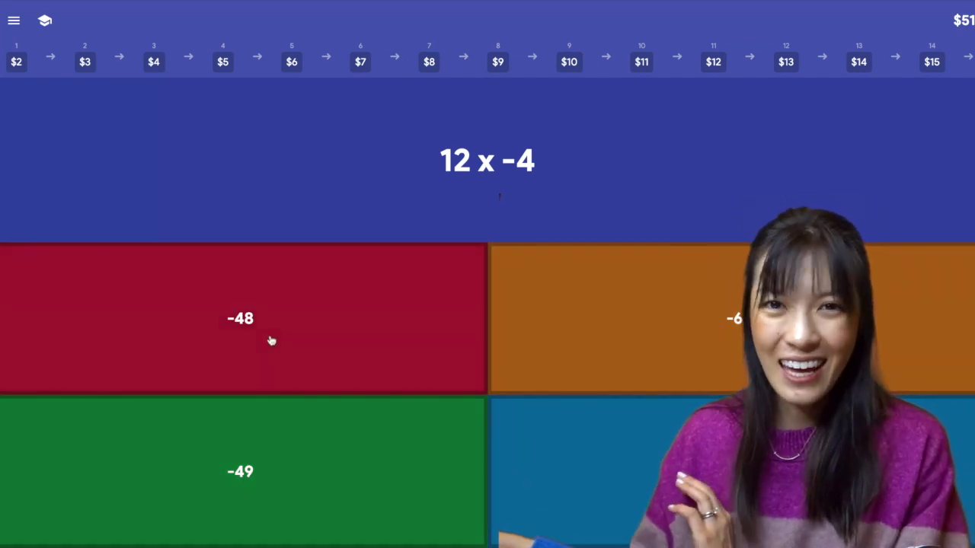
pyautogui.click(272, 340)
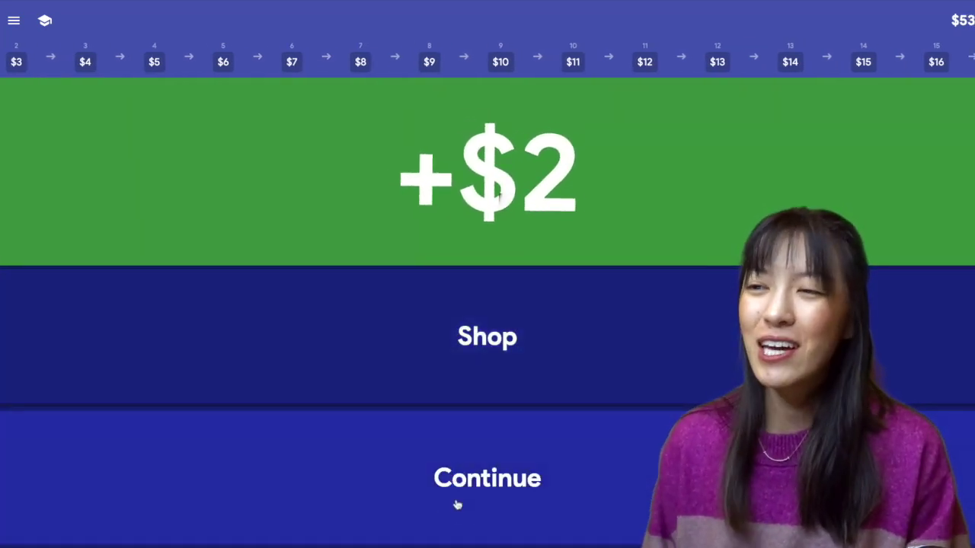
pyautogui.click(457, 504)
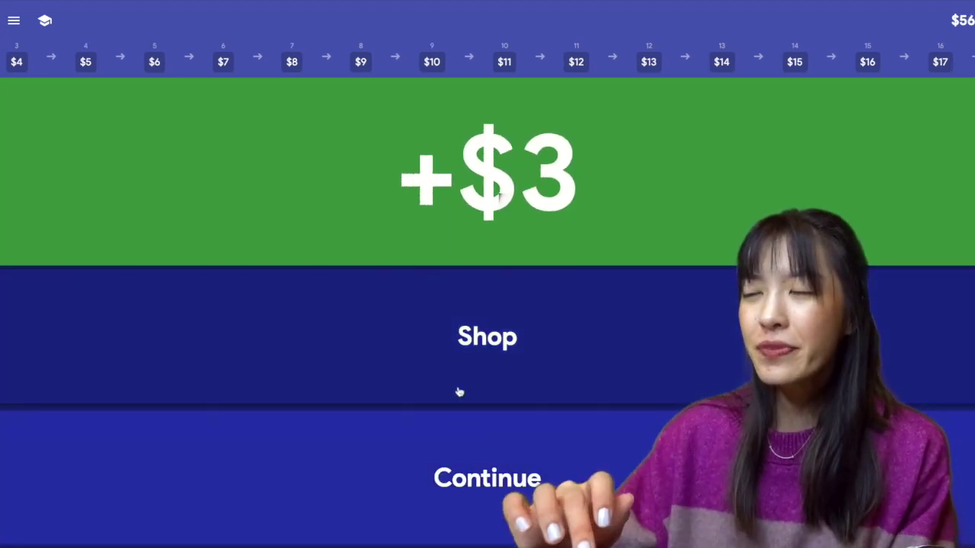
# Buy the Level 2 Money Per Question upgrade for $5 per question in the shop and return to the questions.
pyautogui.click(460, 364)
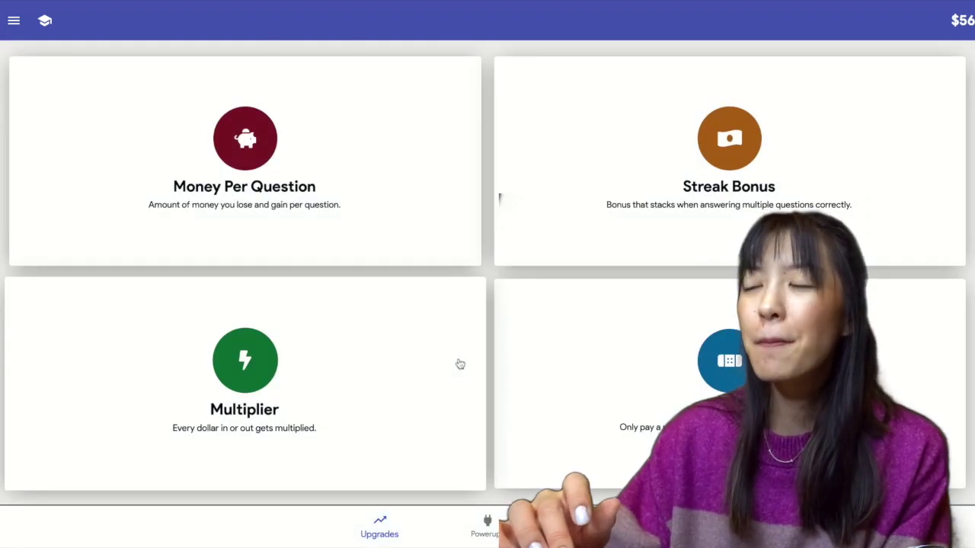
pyautogui.click(284, 162)
pyautogui.click(424, 309)
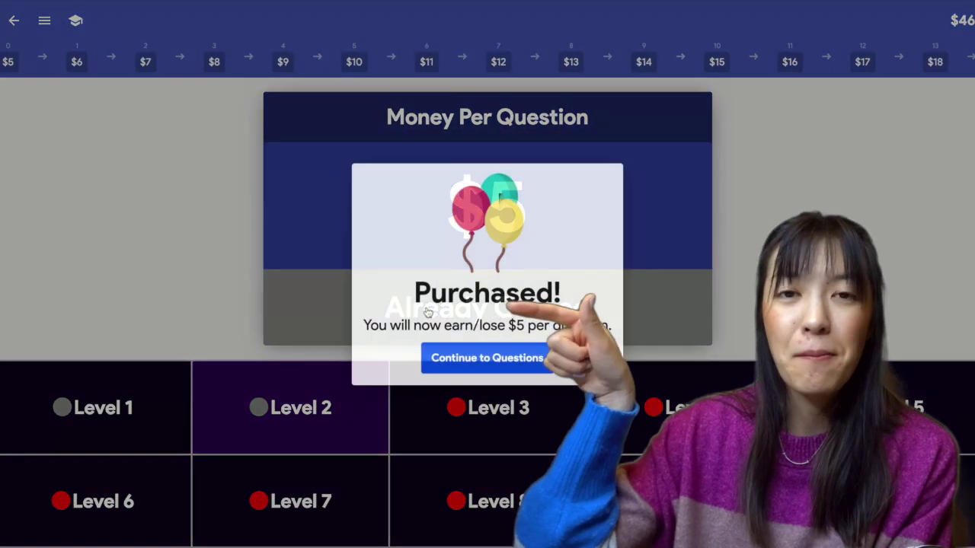
pyautogui.click(510, 369)
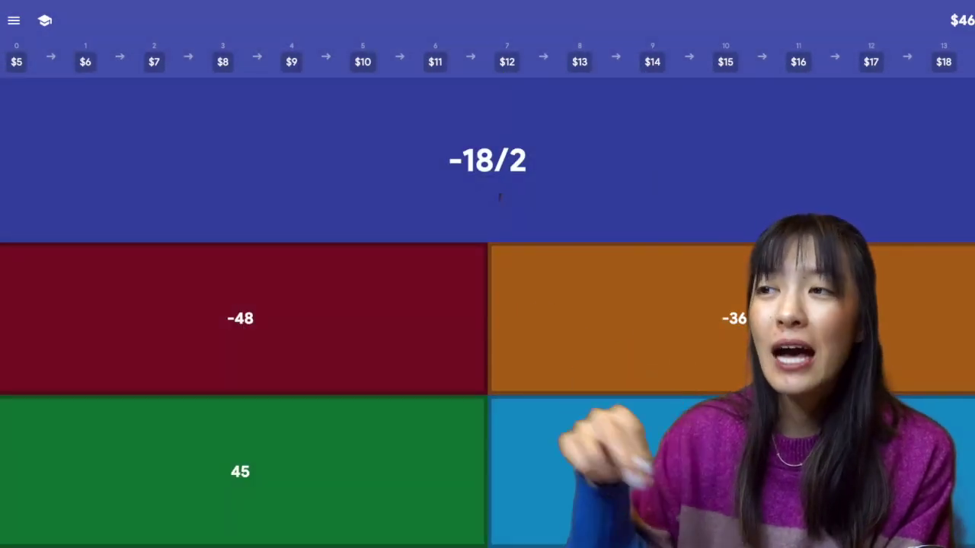
# Answer -18/2, then buy the Level 2 Streak Bonus upgrade for an extra $3 per consecutive correct answer and resume the questions.
pyautogui.click(626, 461)
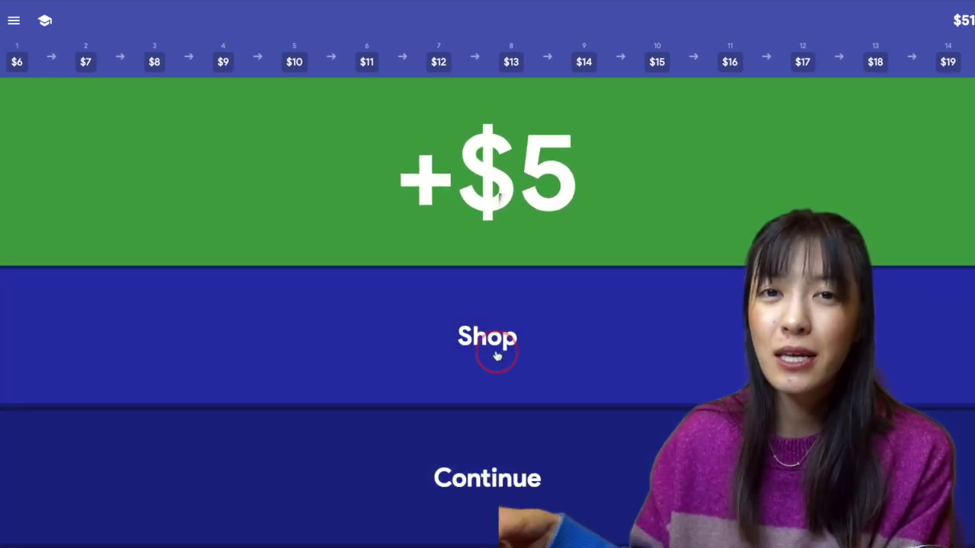
pyautogui.click(495, 356)
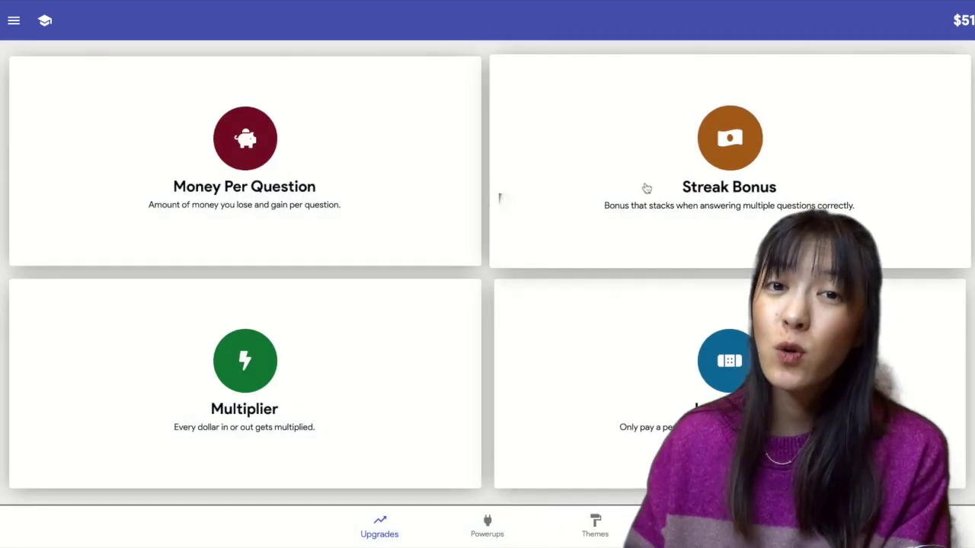
pyautogui.click(644, 190)
pyautogui.click(444, 307)
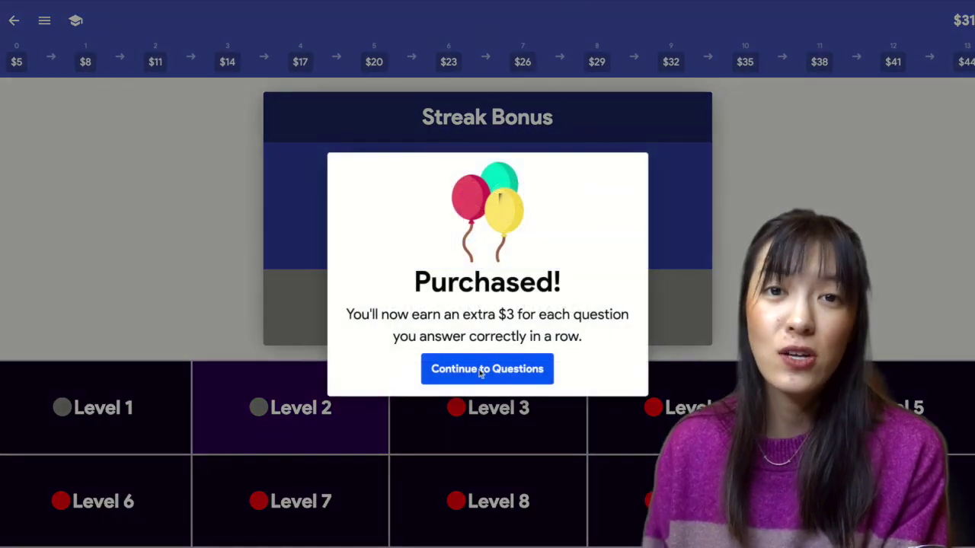
pyautogui.click(503, 371)
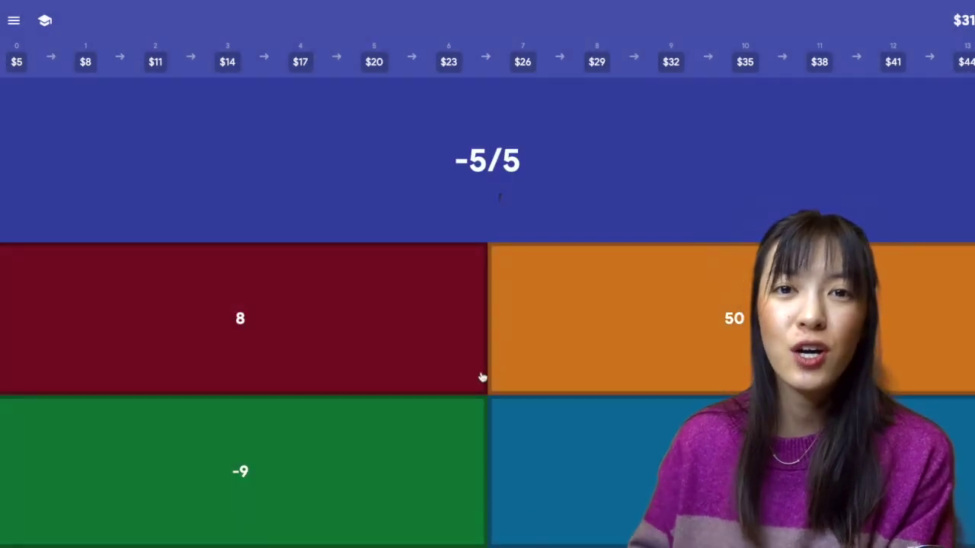
# Answer -5/5 with the fourth choice and 20/2 with 10, continuing to the following question each time.
pyautogui.click(685, 472)
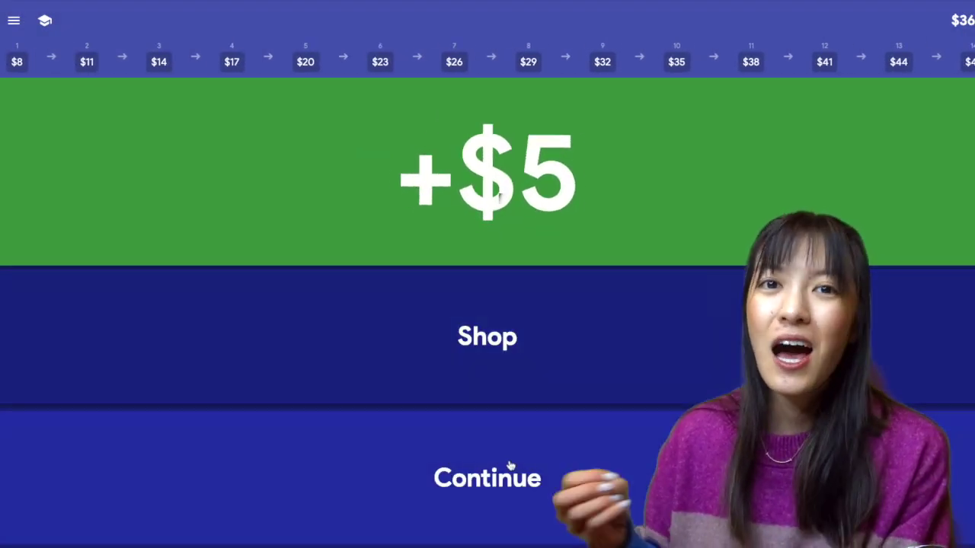
pyautogui.click(510, 466)
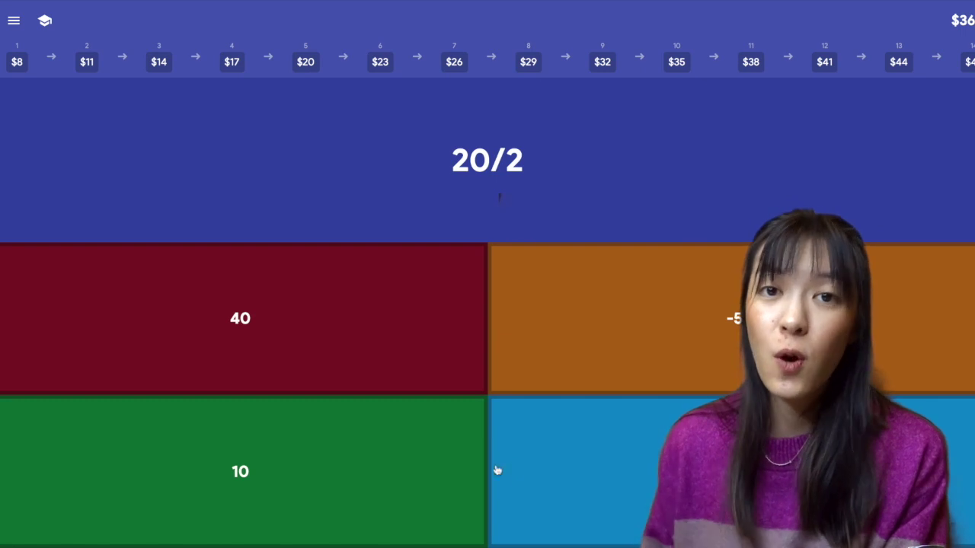
pyautogui.click(396, 472)
pyautogui.click(491, 498)
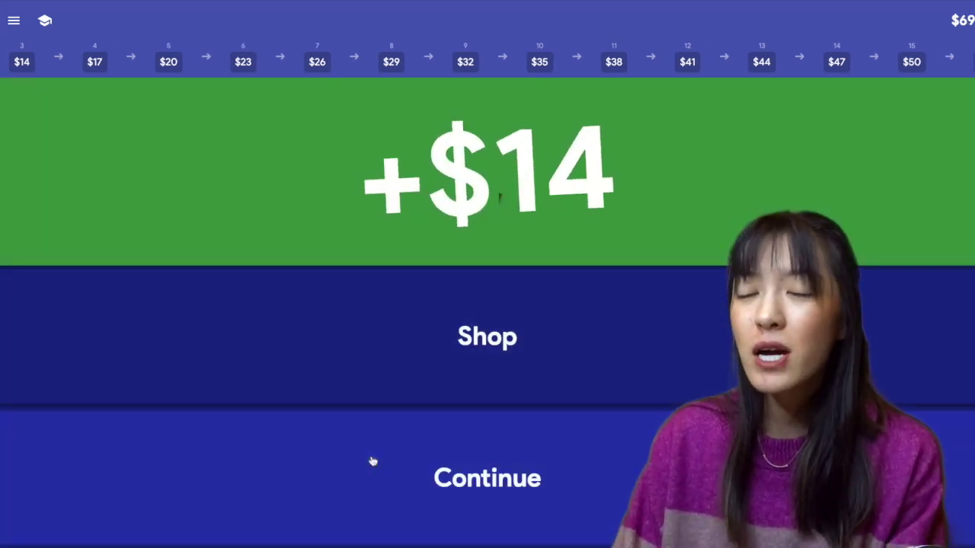
# Answer 15/5 with 3 and -3 / 1 with -3, continuing to the following question each time.
pyautogui.click(371, 460)
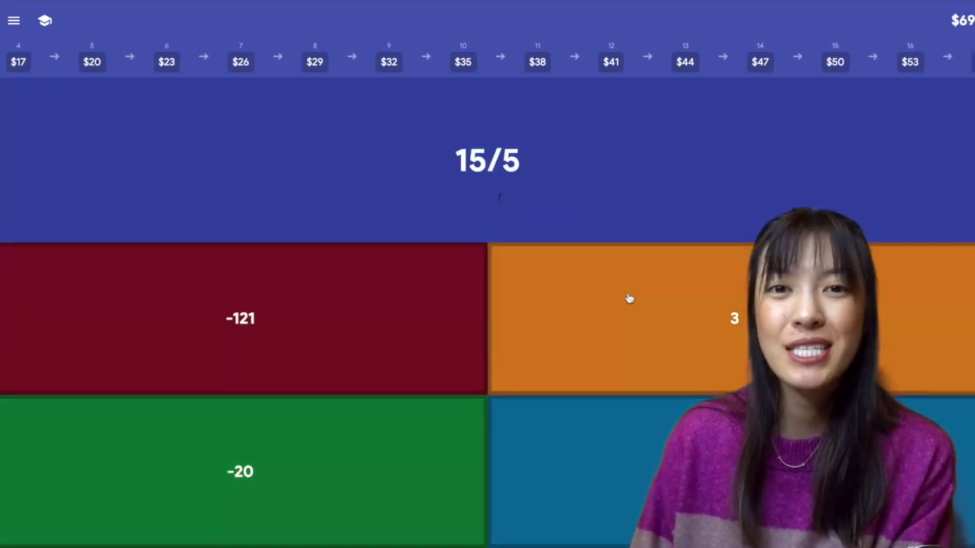
pyautogui.click(629, 298)
pyautogui.click(522, 491)
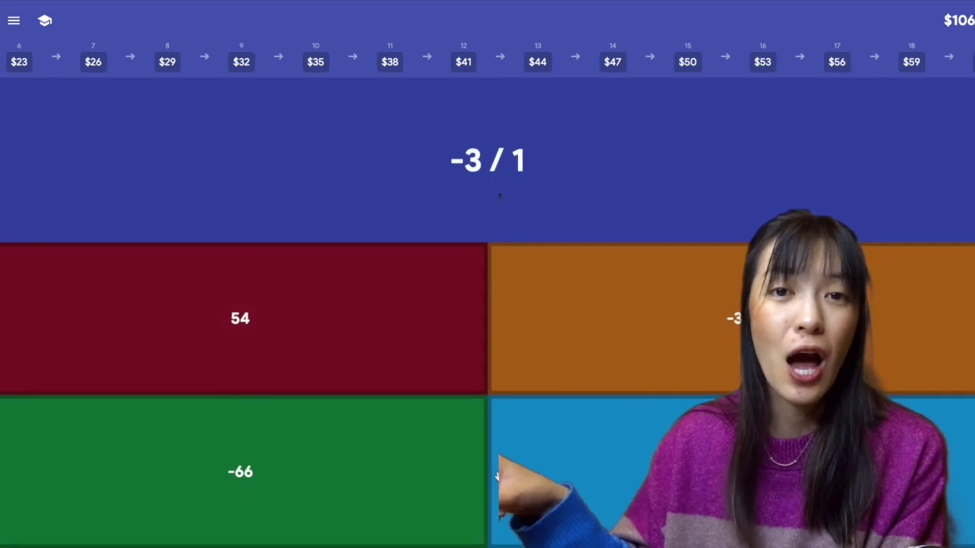
pyautogui.click(638, 338)
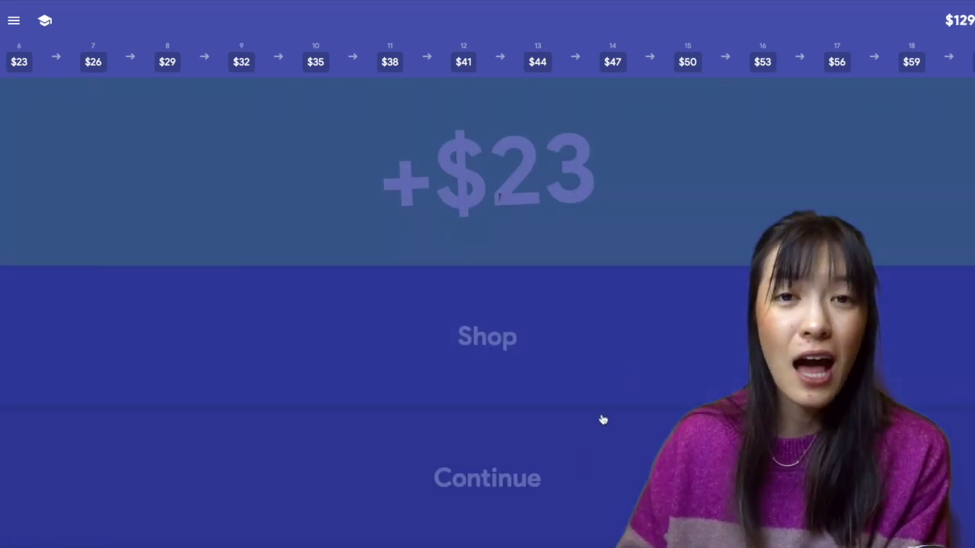
pyautogui.click(561, 476)
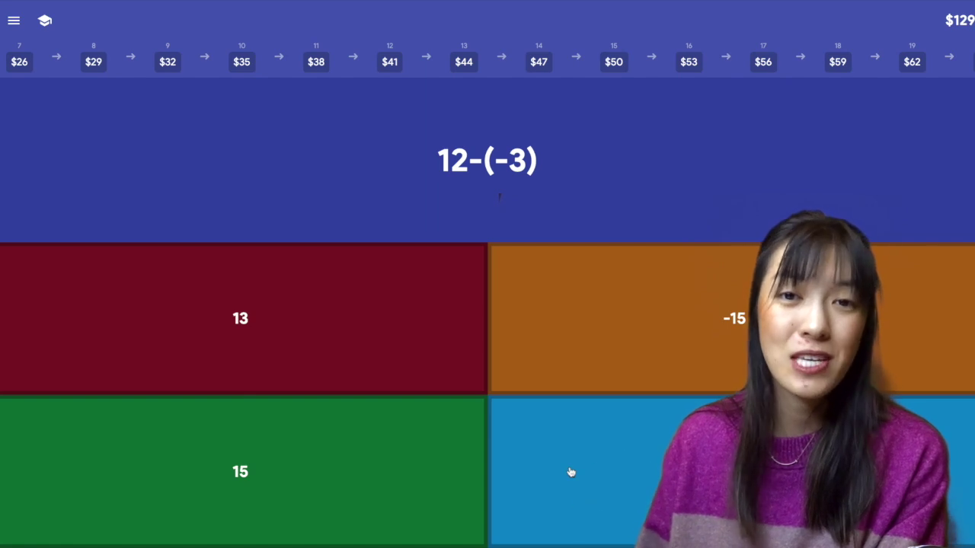
# Answer 12-(-3) with the fourth choice, -4+-3 with -7 and -9-(-13) with 4, continuing between questions.
pyautogui.click(571, 472)
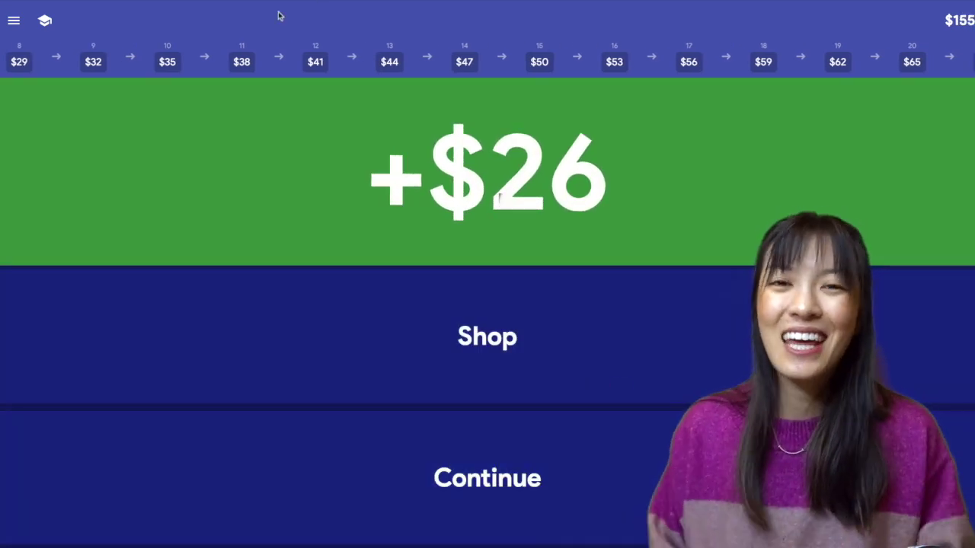
pyautogui.click(466, 473)
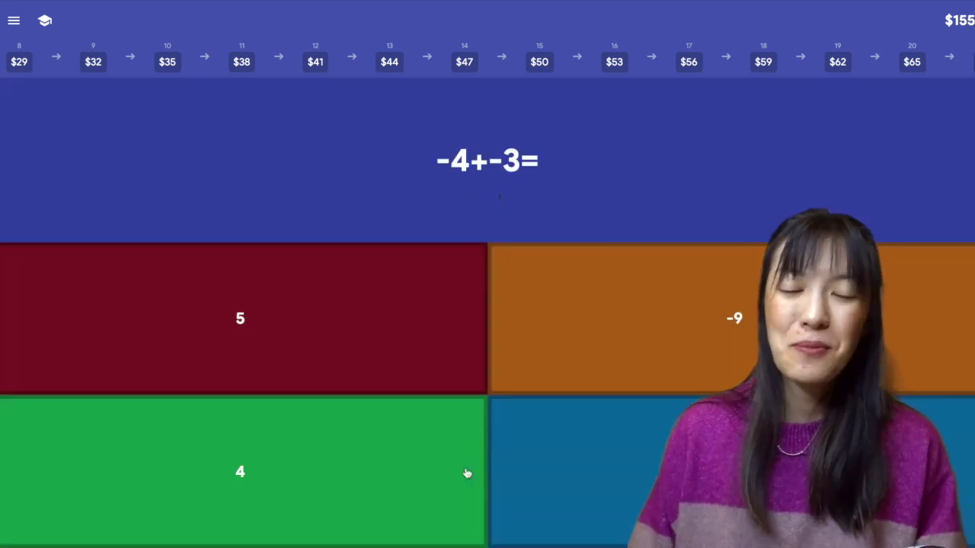
pyautogui.click(635, 474)
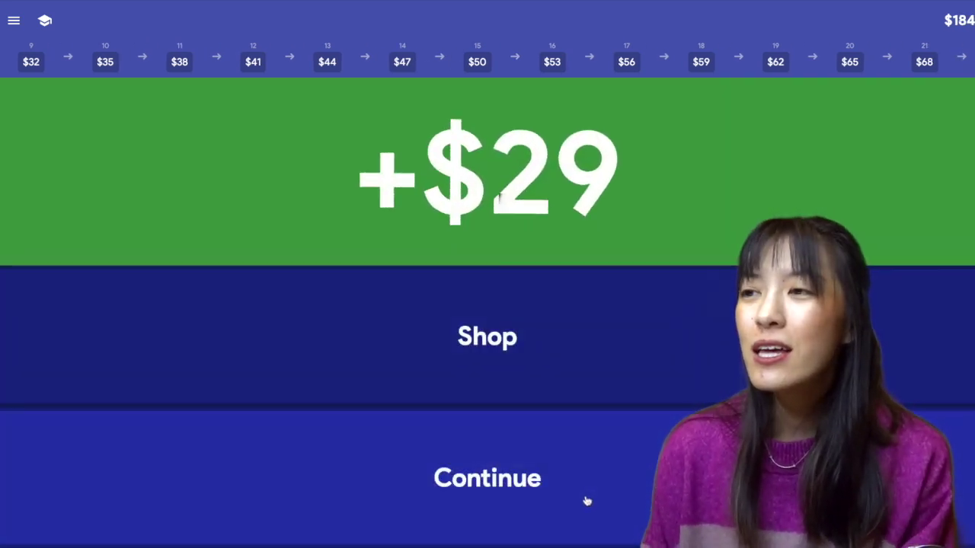
pyautogui.click(586, 501)
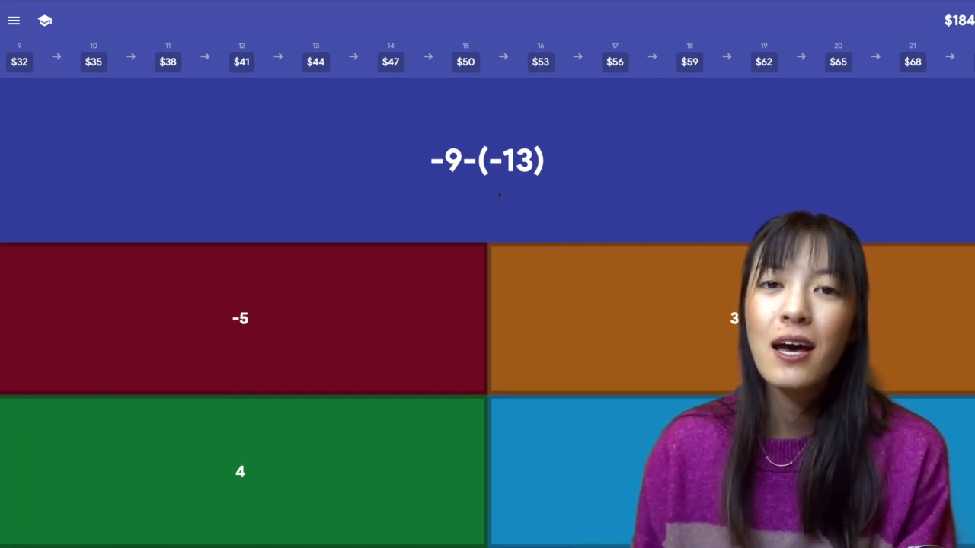
pyautogui.click(358, 494)
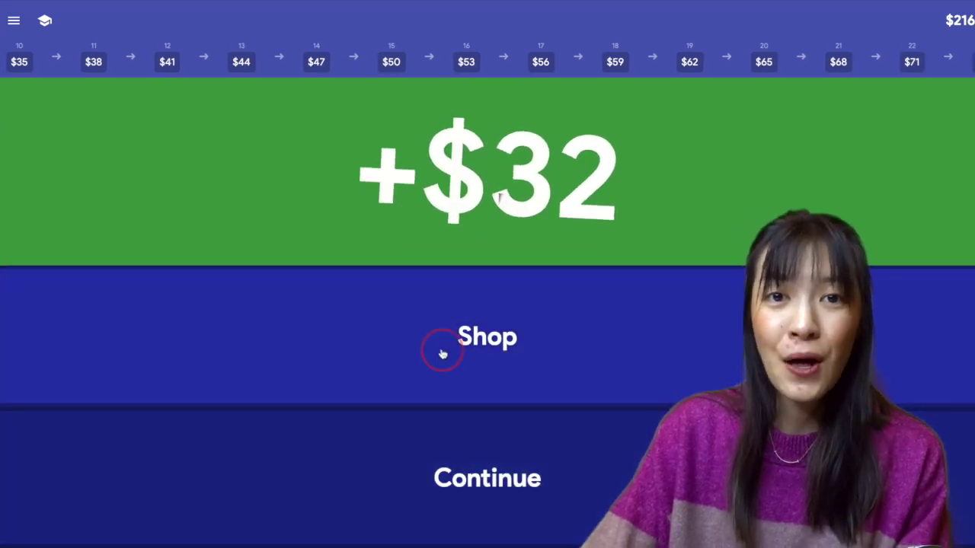
# Buy the Level 2 Multiplier upgrade of 1.5x for $50 in the shop and return to the questions.
pyautogui.click(442, 354)
pyautogui.click(251, 379)
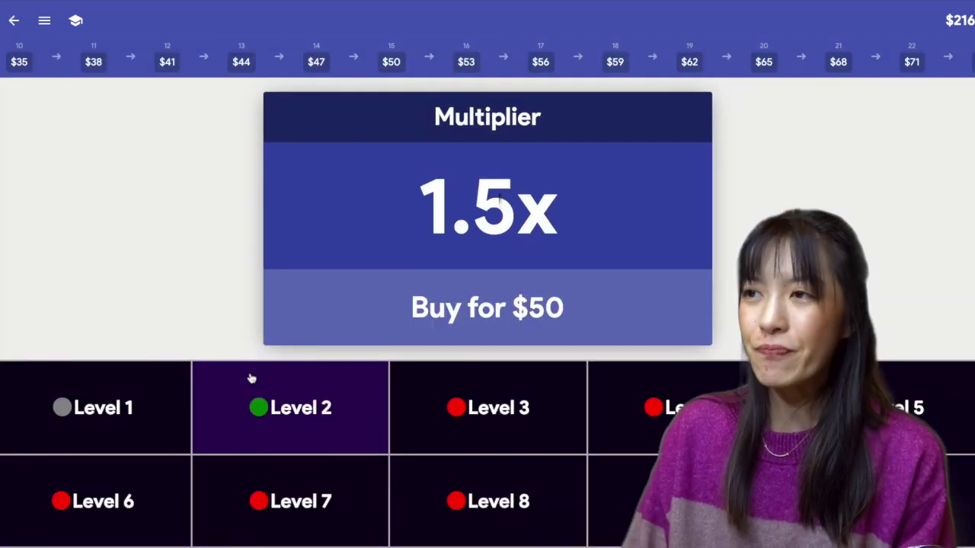
pyautogui.click(386, 306)
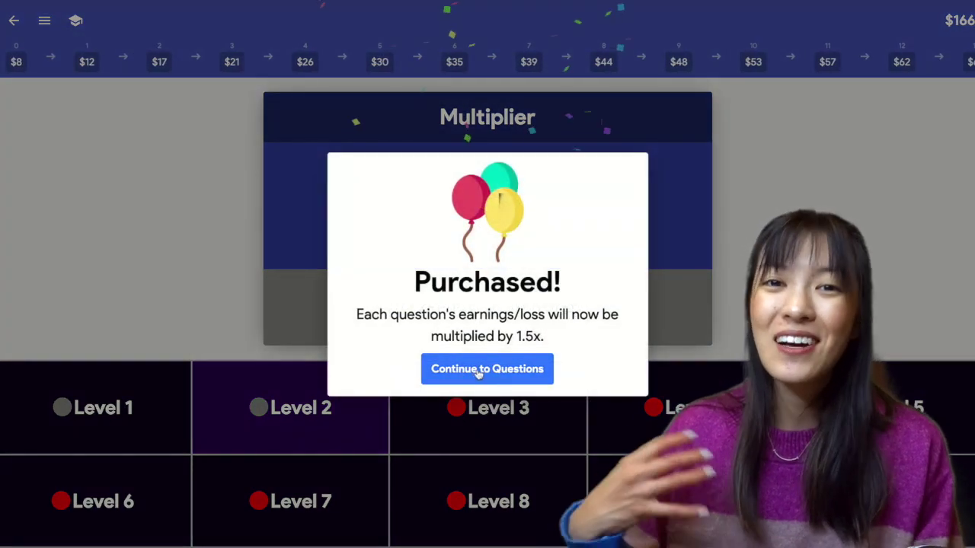
pyautogui.click(478, 370)
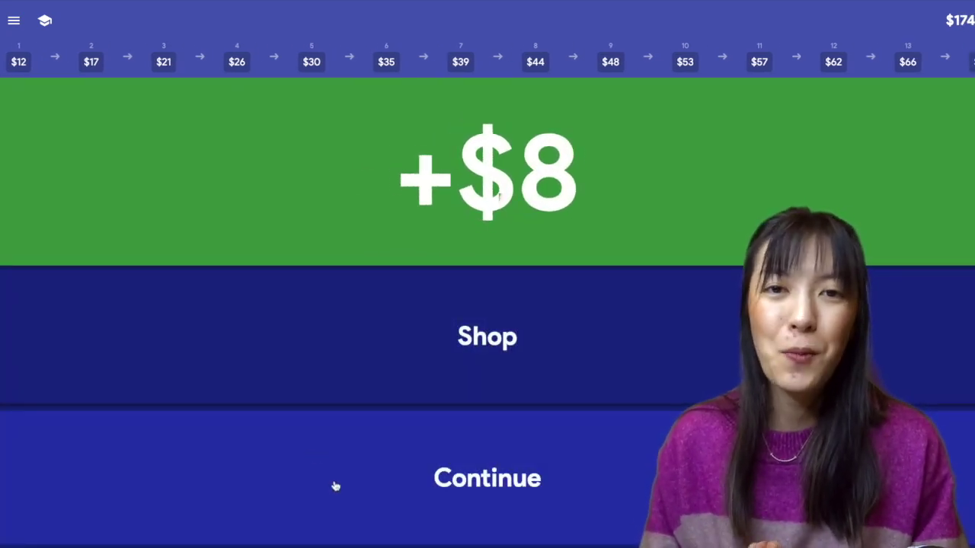
# Proceed to -5(-3), answer it with the wrong choice -49, and view its correct answer before continuing.
pyautogui.click(334, 484)
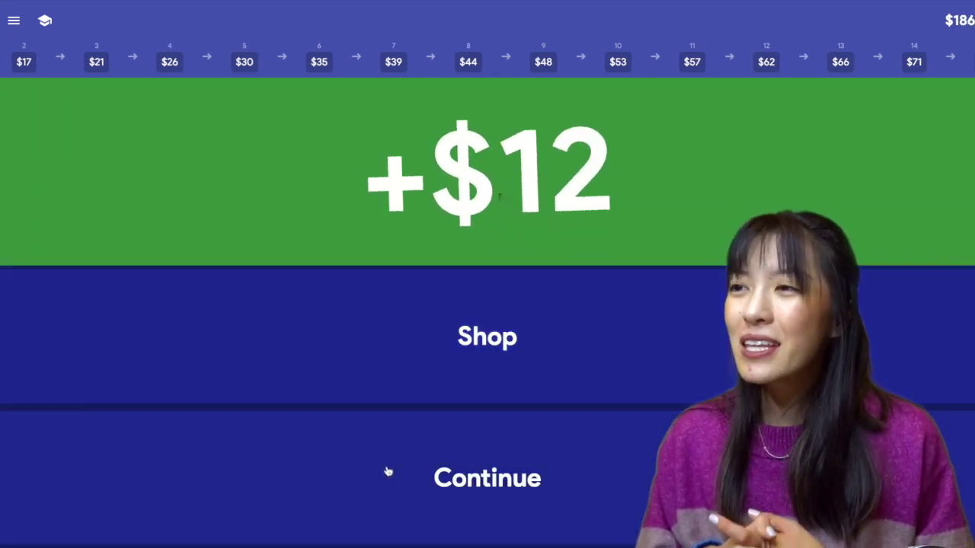
pyautogui.click(420, 495)
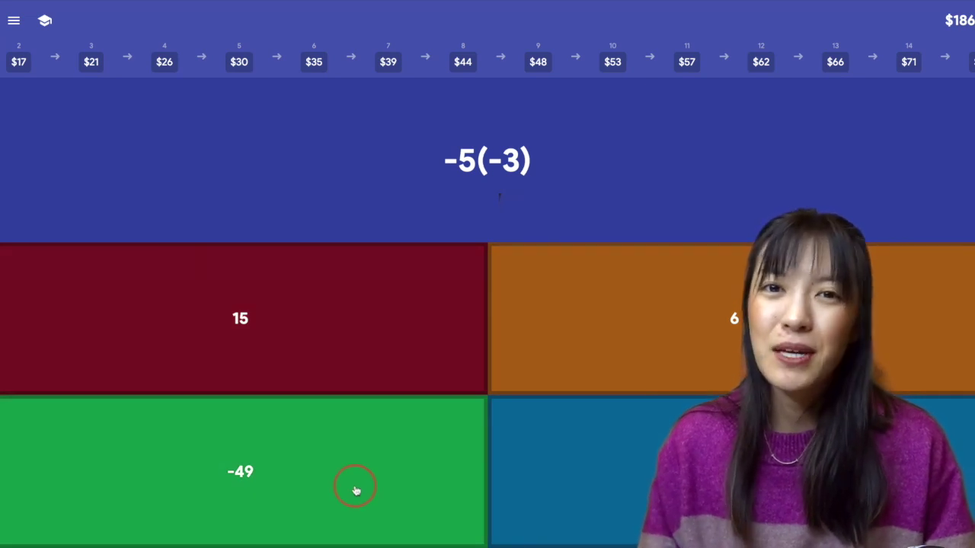
pyautogui.click(355, 490)
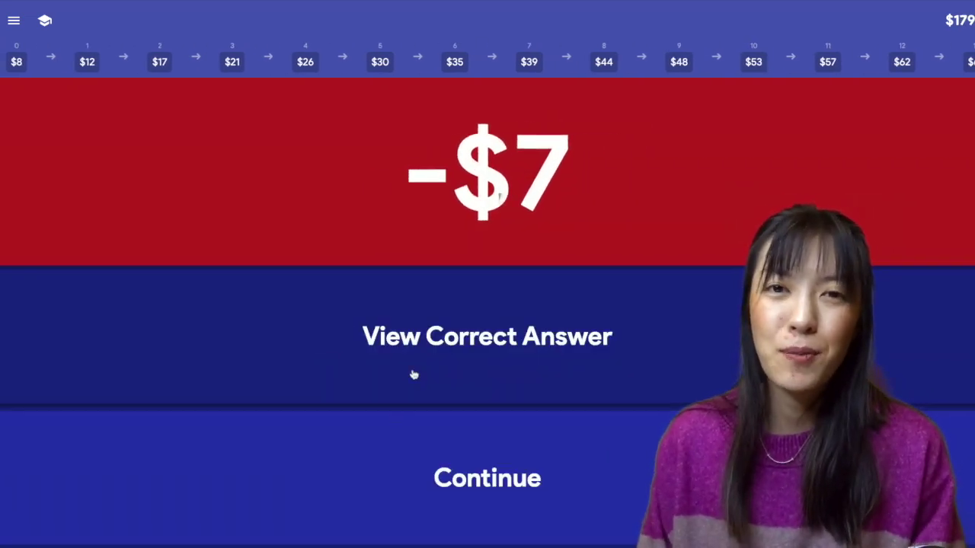
pyautogui.click(413, 375)
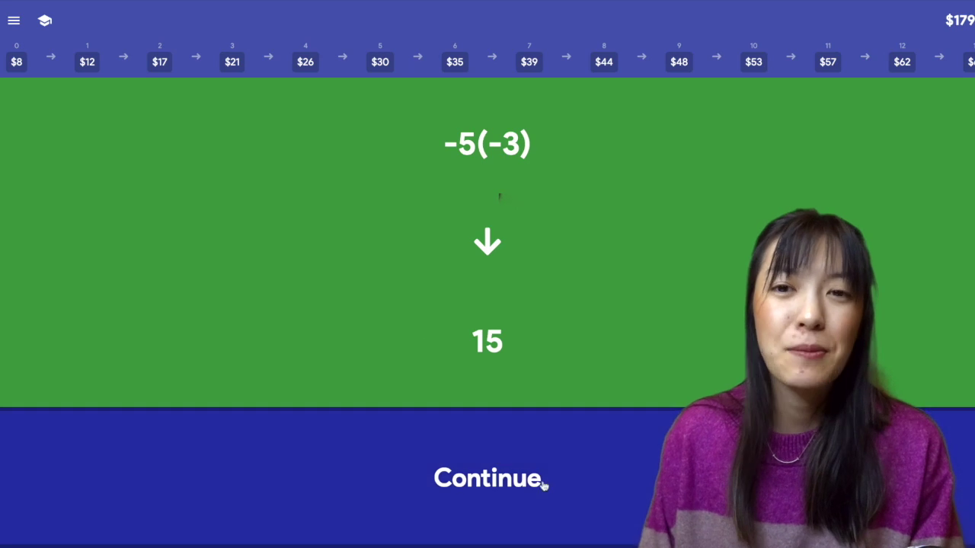
pyautogui.click(529, 486)
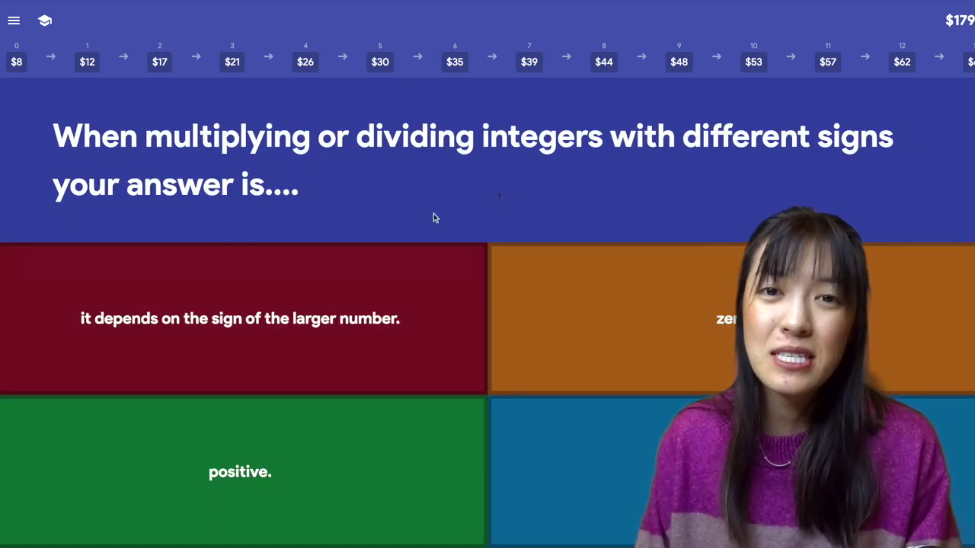
# Answer the different-signs question with negative, then buy the Level 3 Money Per Question upgrade for $50 per question and resume the questions.
pyautogui.click(575, 489)
pyautogui.click(575, 489)
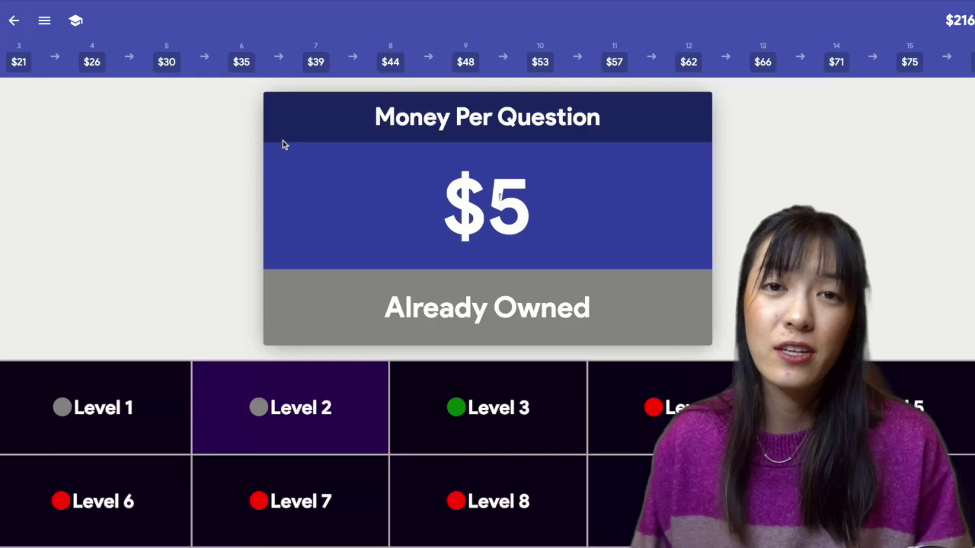
pyautogui.click(496, 410)
pyautogui.click(487, 307)
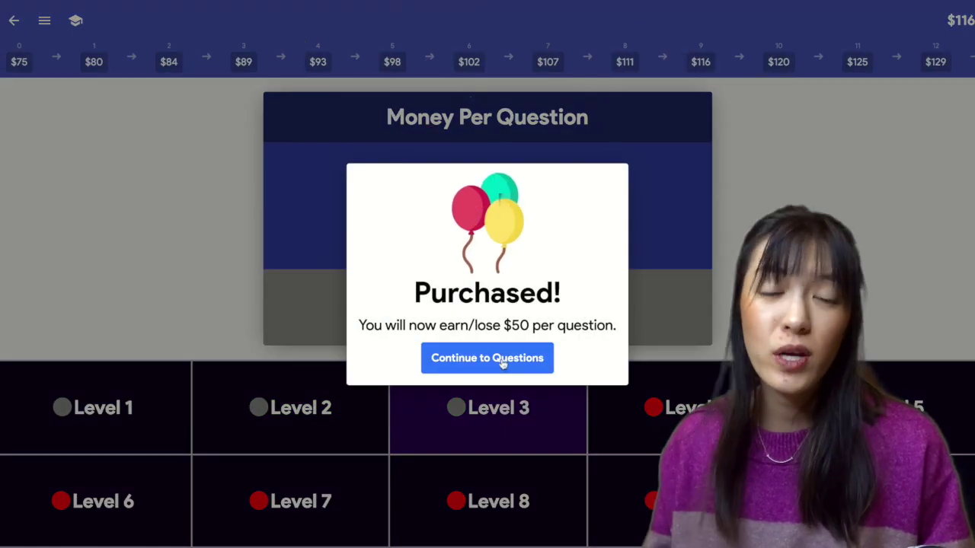
pyautogui.click(501, 357)
# Buy the next Streak Bonus upgrade in the shop and return to the questions.
pyautogui.click(340, 498)
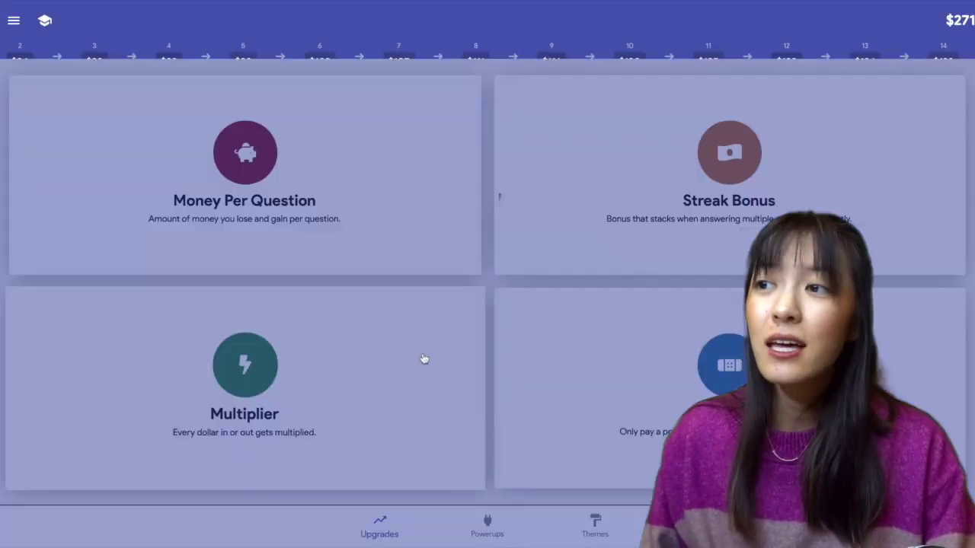
pyautogui.click(729, 175)
pyautogui.click(512, 326)
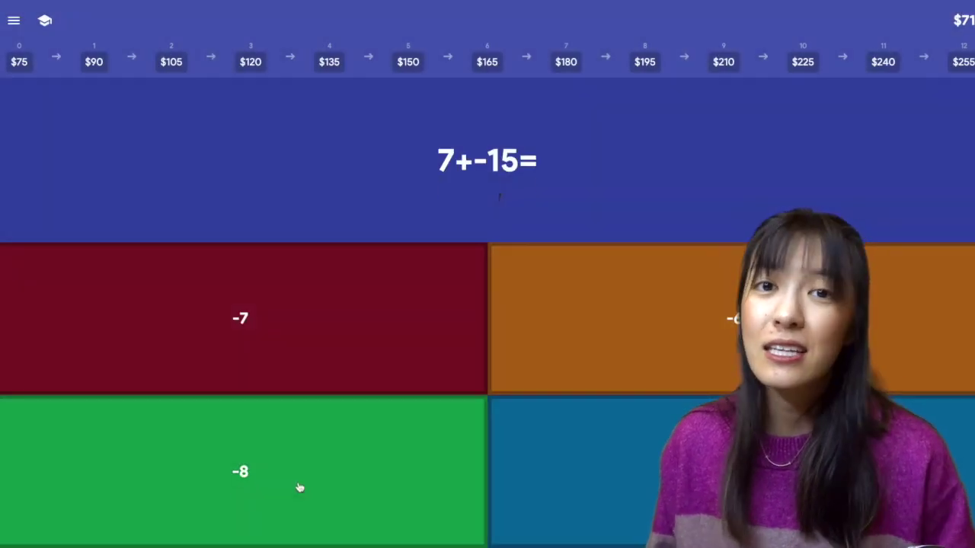
# Answer 7+-15 with -8, then -20/4 and (-36)/(-6) with the second choice each.
pyautogui.click(300, 488)
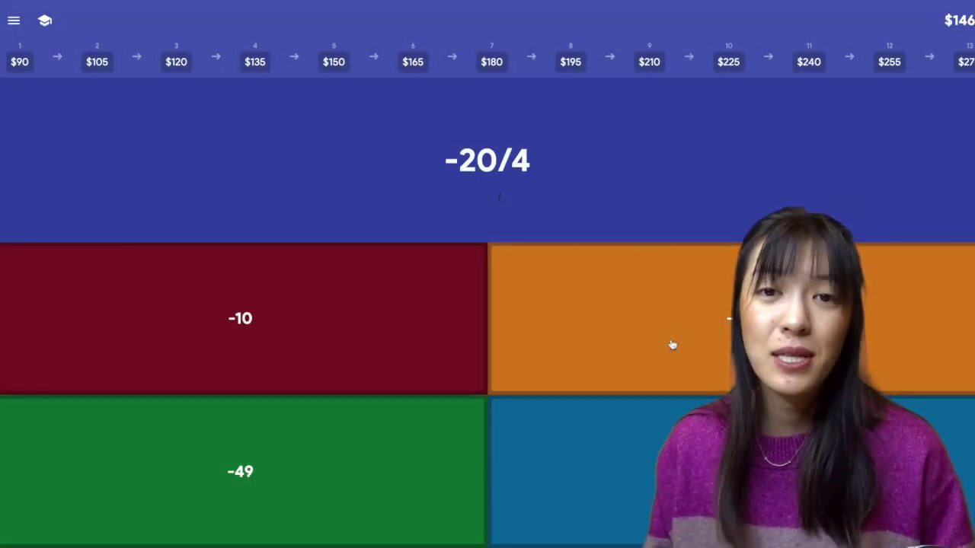
pyautogui.click(672, 344)
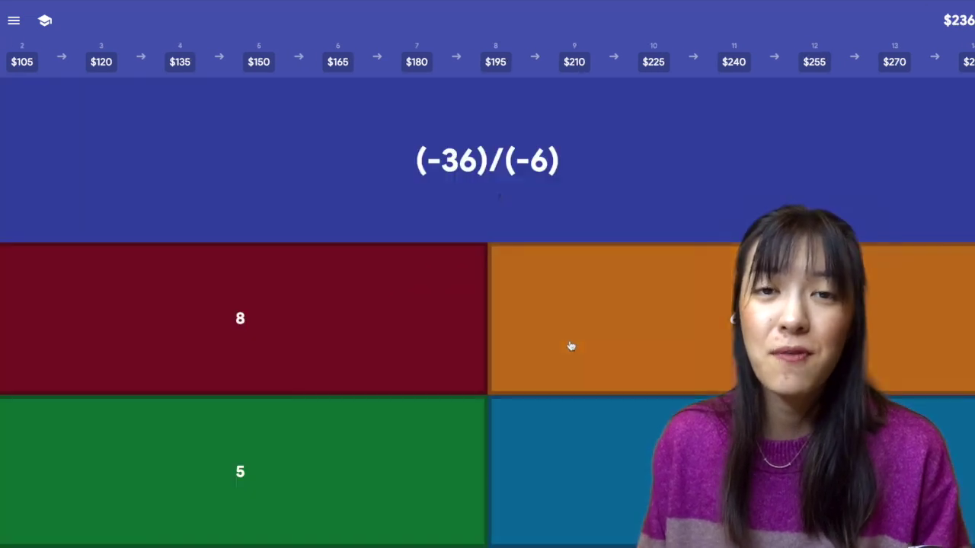
pyautogui.click(576, 352)
pyautogui.click(718, 157)
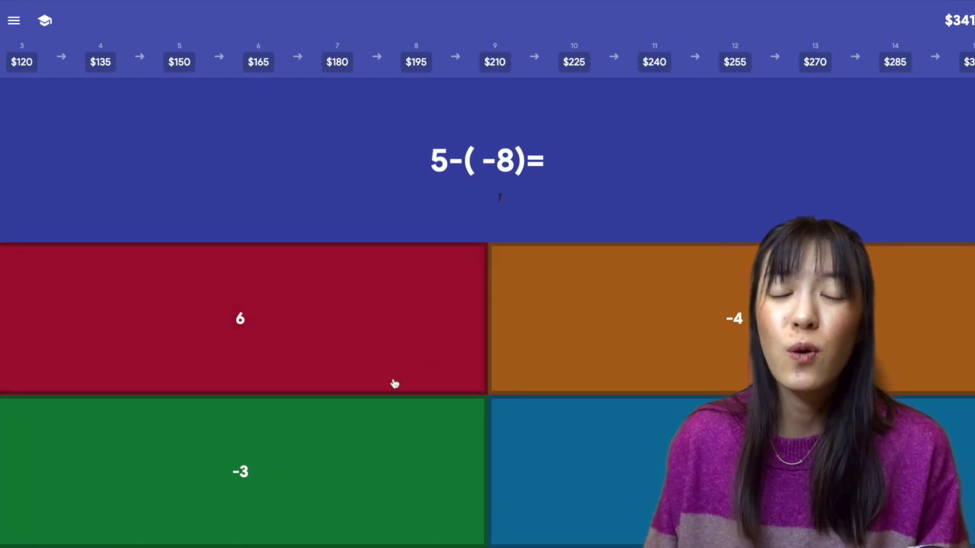
# Answer 5-(-8) with 13 and the question on multiplying or dividing integers with the same signs with positive.
pyautogui.click(685, 472)
pyautogui.click(487, 477)
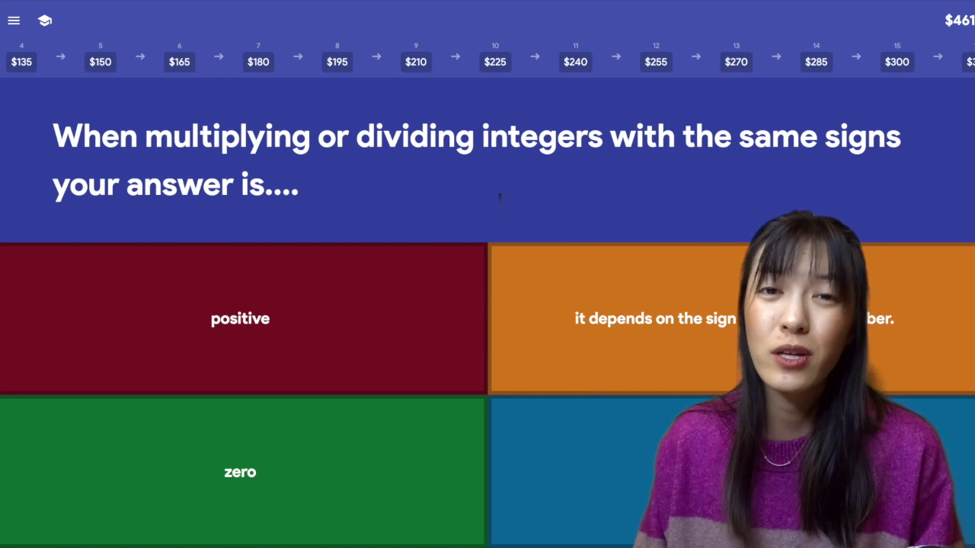
pyautogui.click(457, 452)
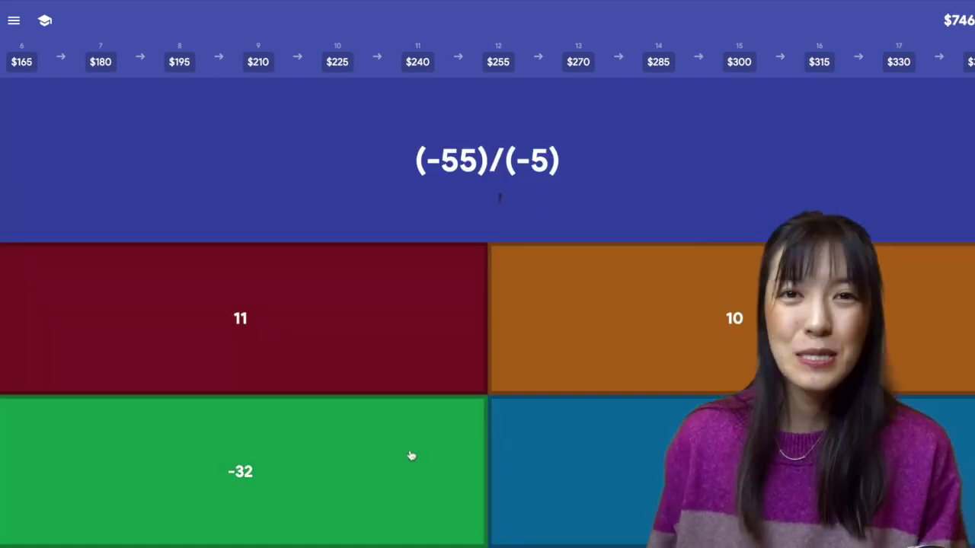
# Answer (-55)/(-5) with 11 and 15+-20 with -5 to complete the assignment.
pyautogui.click(371, 344)
pyautogui.click(540, 512)
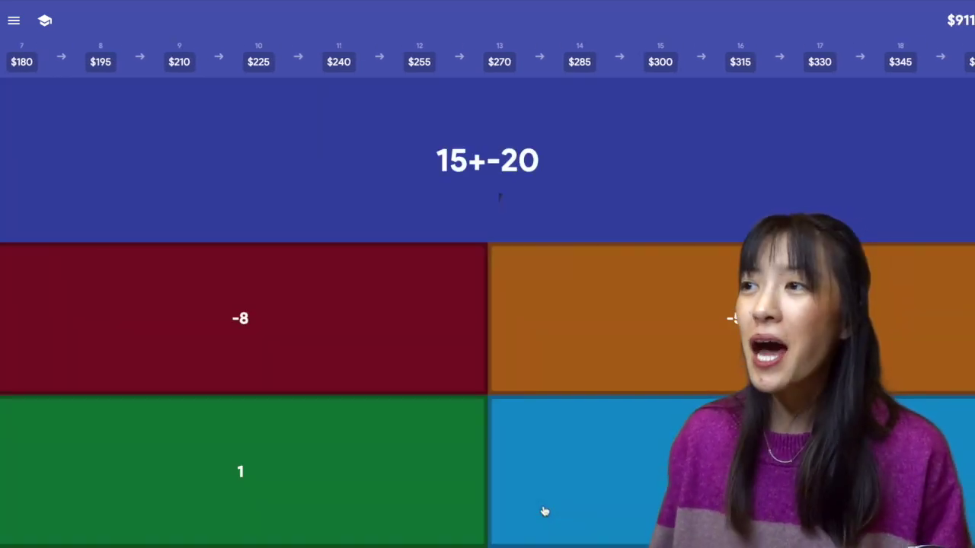
pyautogui.click(685, 348)
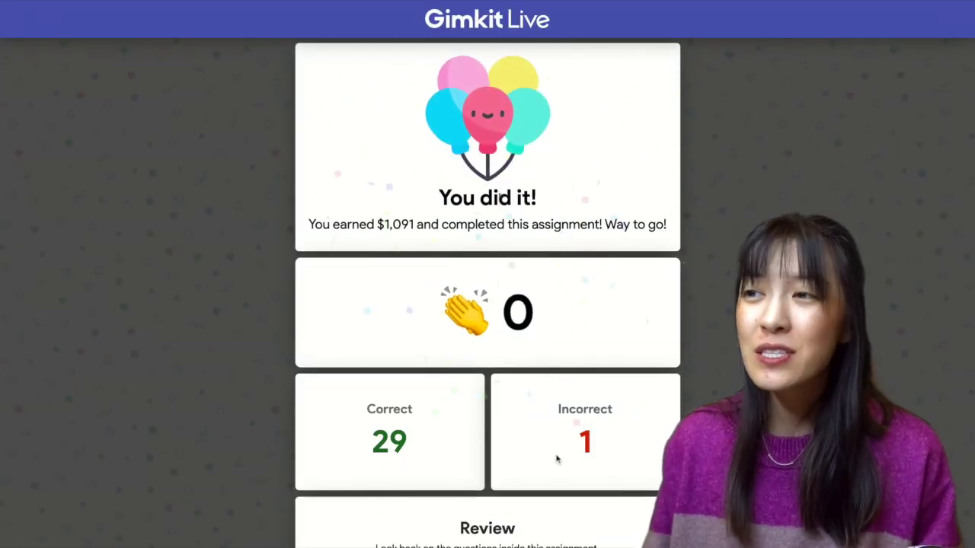
# Examine the assignment's completion summary and the review list of questions with their correct answers.
pyautogui.scroll(-3, 557, 457)
pyautogui.scroll(-2, 499, 198)
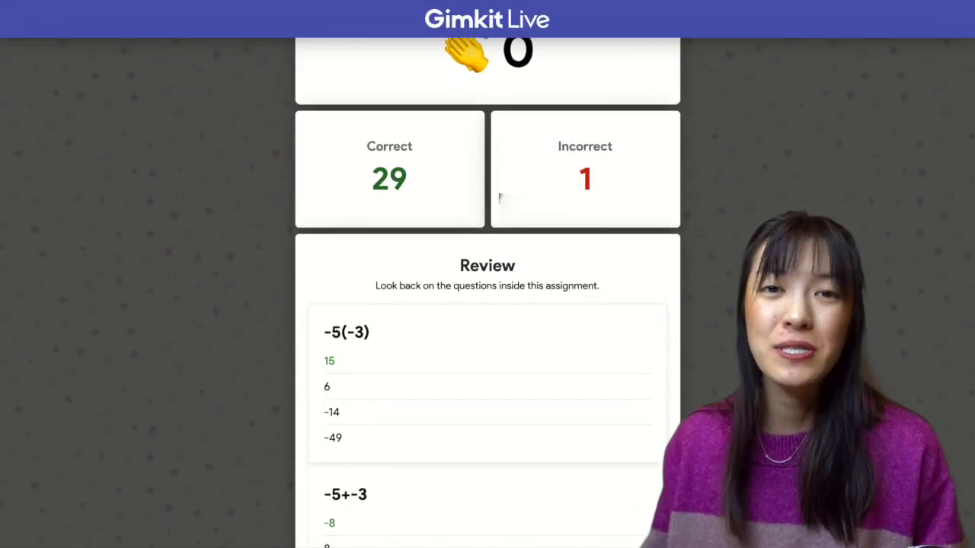
pyautogui.scroll(-14, 499, 198)
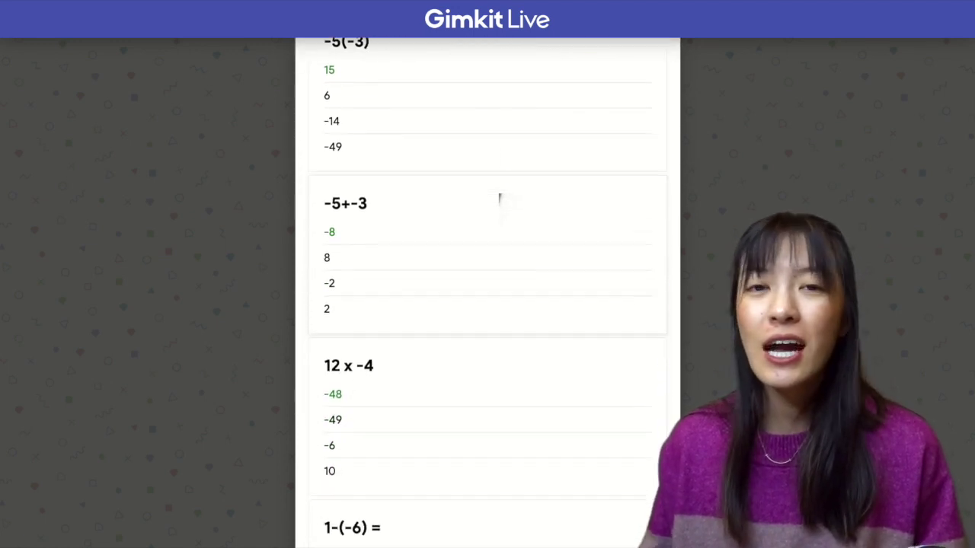
pyautogui.scroll(-12, 499, 198)
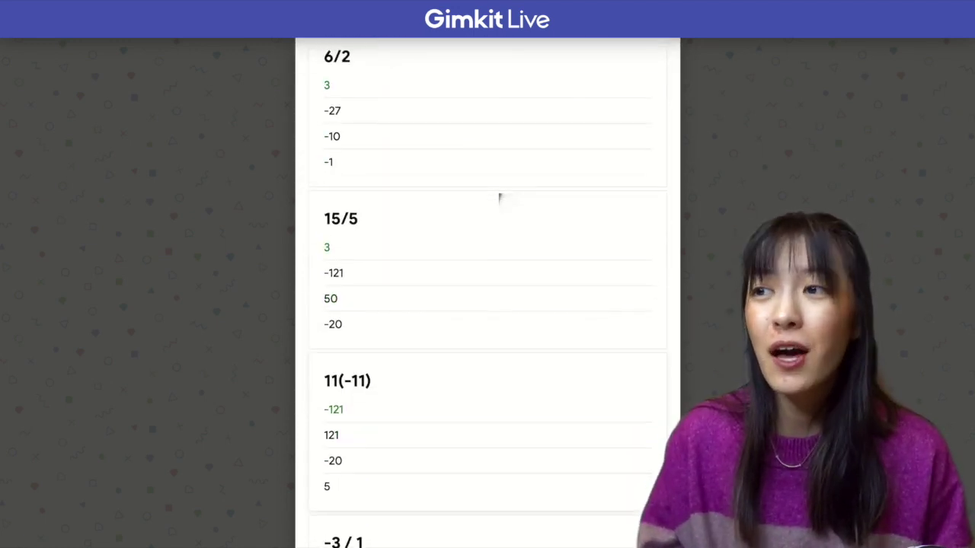
pyautogui.scroll(-17, 499, 198)
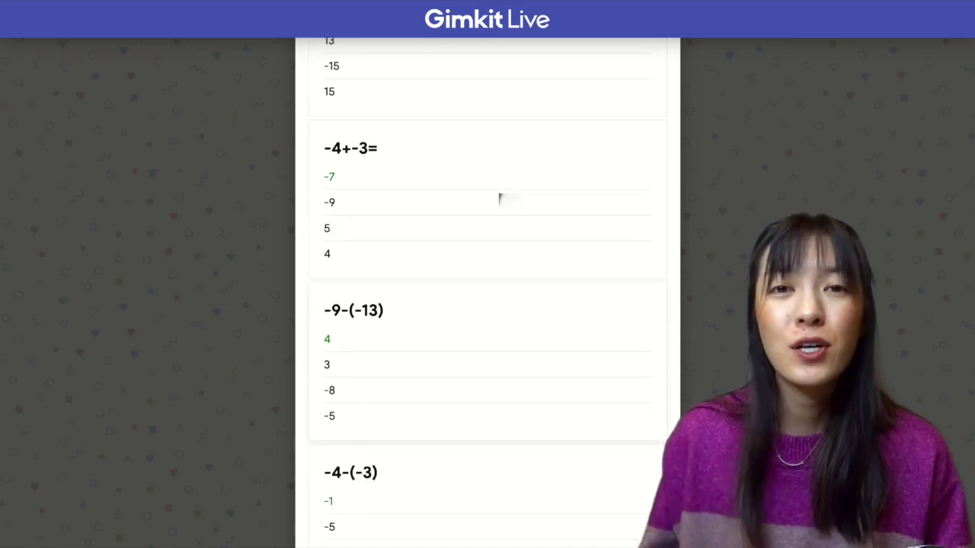
pyautogui.scroll(-15, 498, 198)
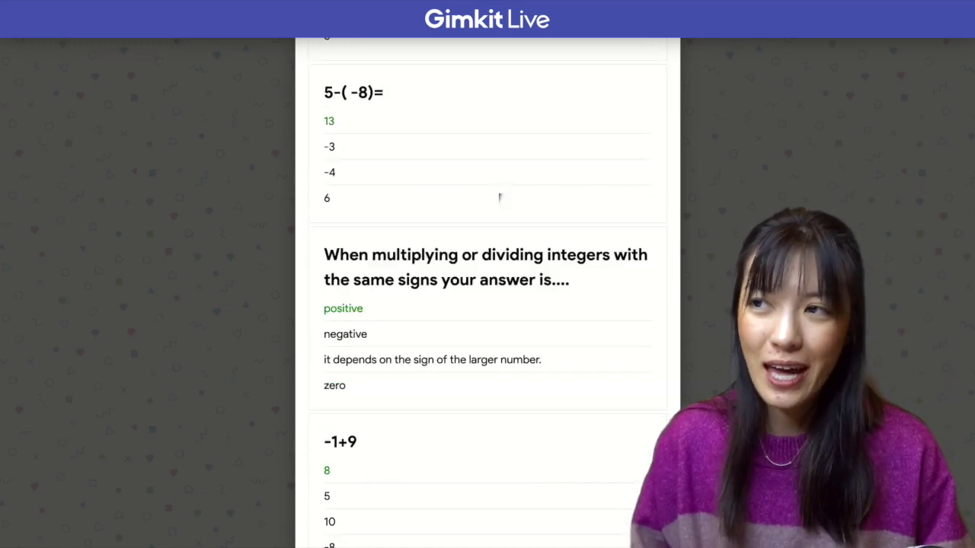
pyautogui.scroll(20, 499, 198)
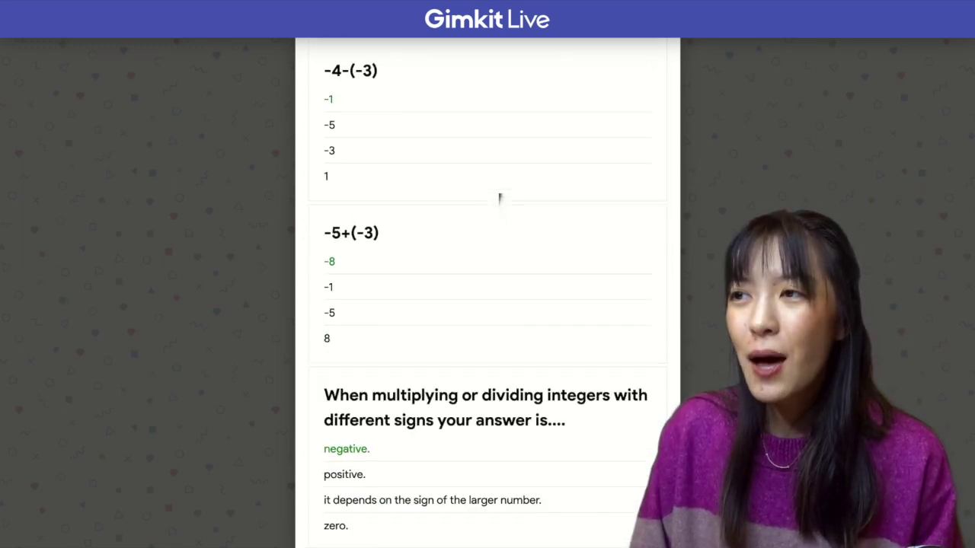
pyautogui.scroll(-1, 487, 228)
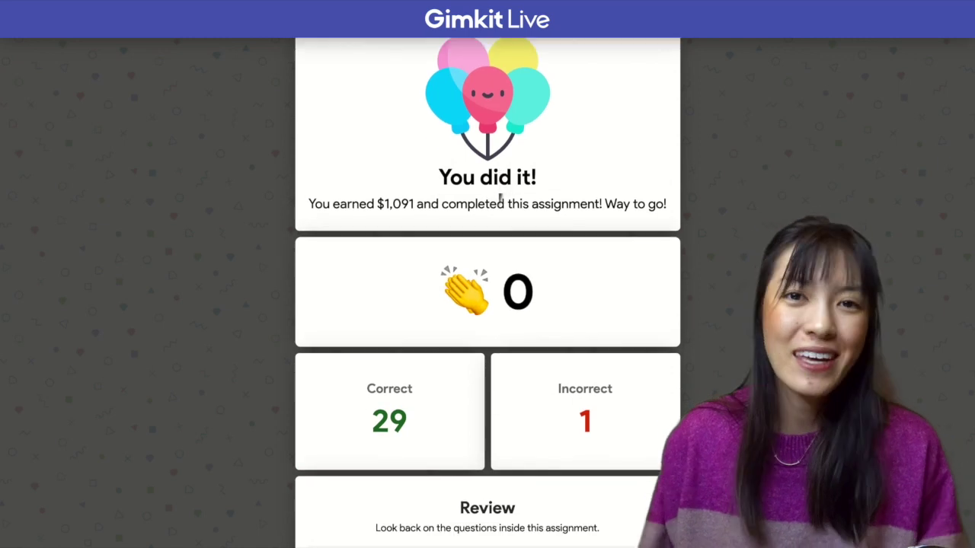
# Applaud the completed assignment repeatedly using the clapping-hands counter on its completion summary.
pyautogui.click(472, 273)
pyautogui.click(472, 273)
pyautogui.doubleClick(472, 272)
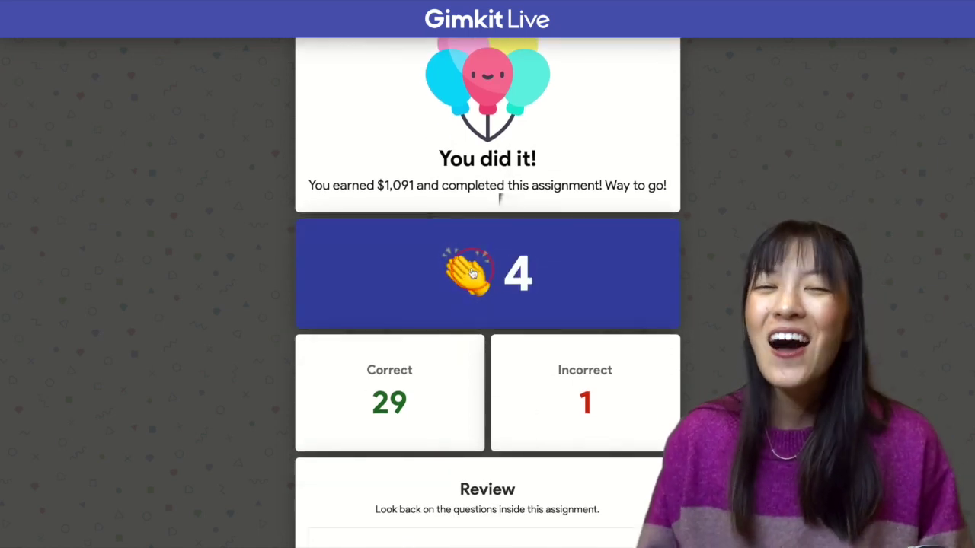
pyautogui.tripleClick(472, 273)
pyautogui.click(472, 272)
pyautogui.scroll(1, 472, 272)
pyautogui.scroll(1, 475, 335)
pyautogui.click(475, 335)
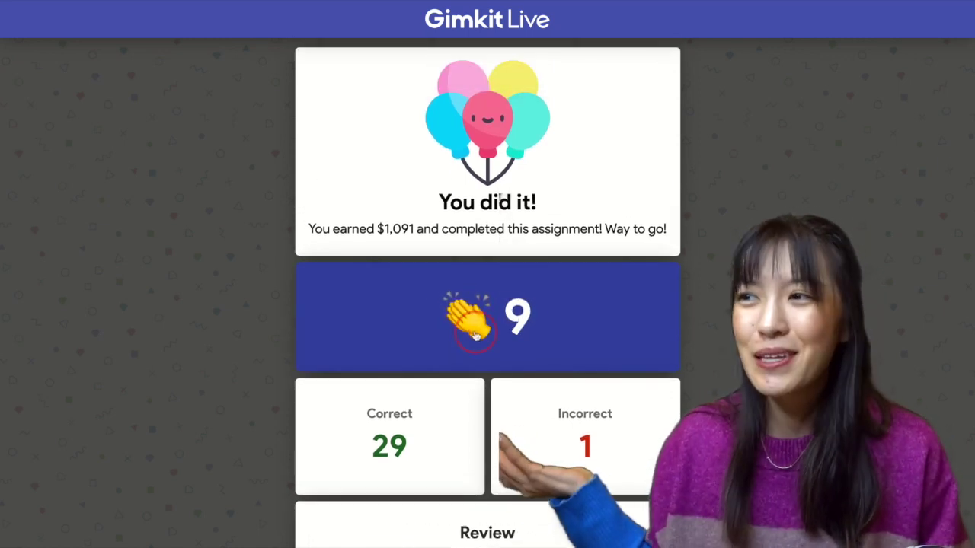
pyautogui.tripleClick(475, 335)
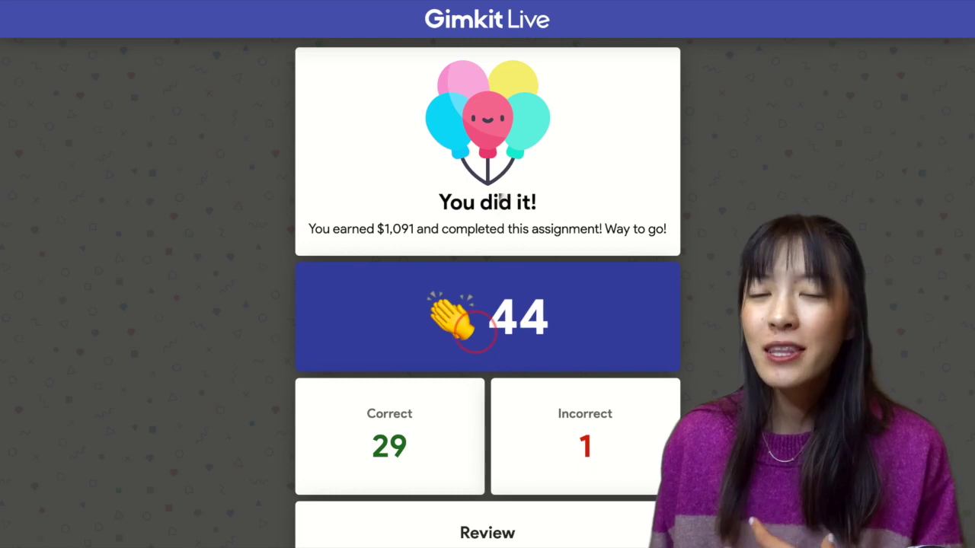
pyautogui.click(474, 333)
pyautogui.scroll(-3, 474, 333)
pyautogui.scroll(3, 474, 333)
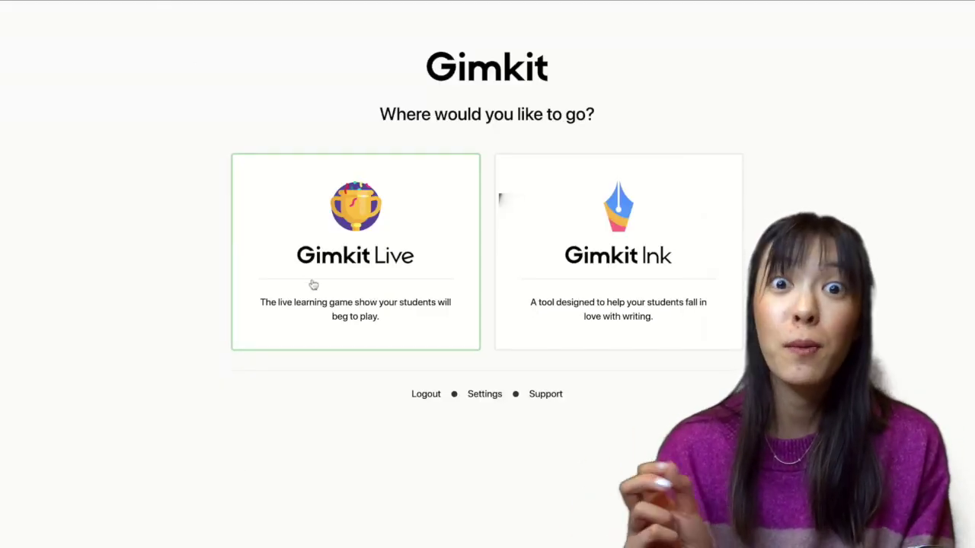
# In Gimkit Live, open the Integer Operation 1/4/20 assignment and show the completed students of P3 6ACC Math.
pyautogui.click(335, 287)
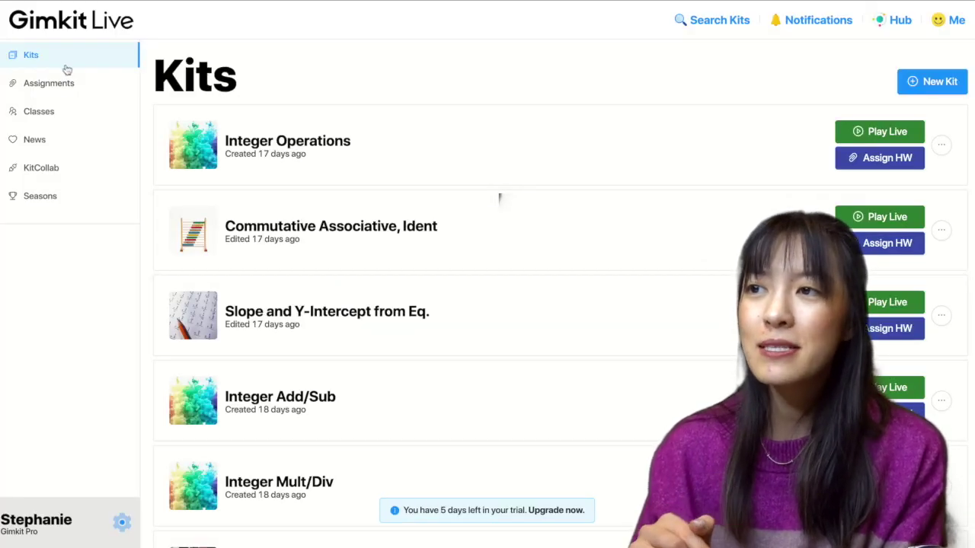
pyautogui.click(49, 83)
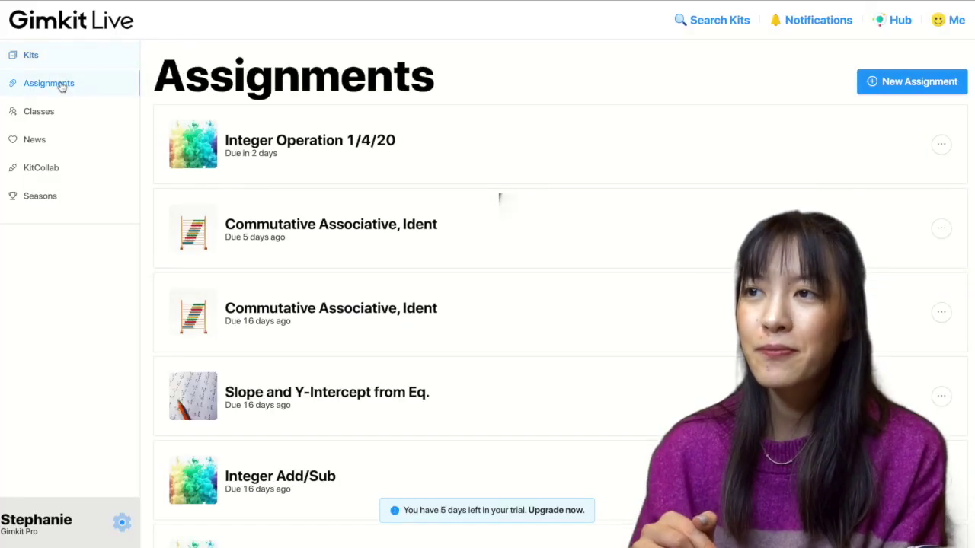
pyautogui.click(344, 169)
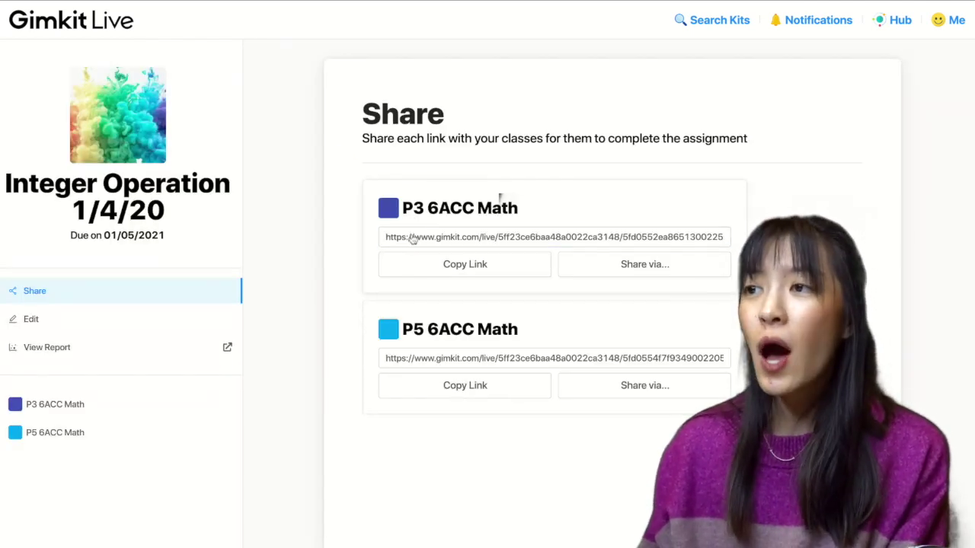
pyautogui.click(111, 407)
pyautogui.click(441, 178)
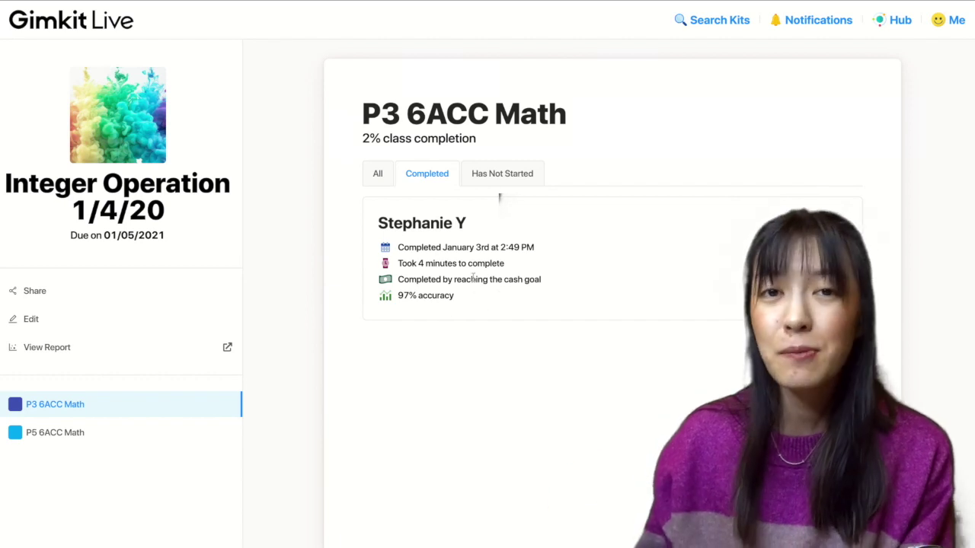
# Review the completed student's individual report, including the results for each question, and close it.
pyautogui.click(840, 221)
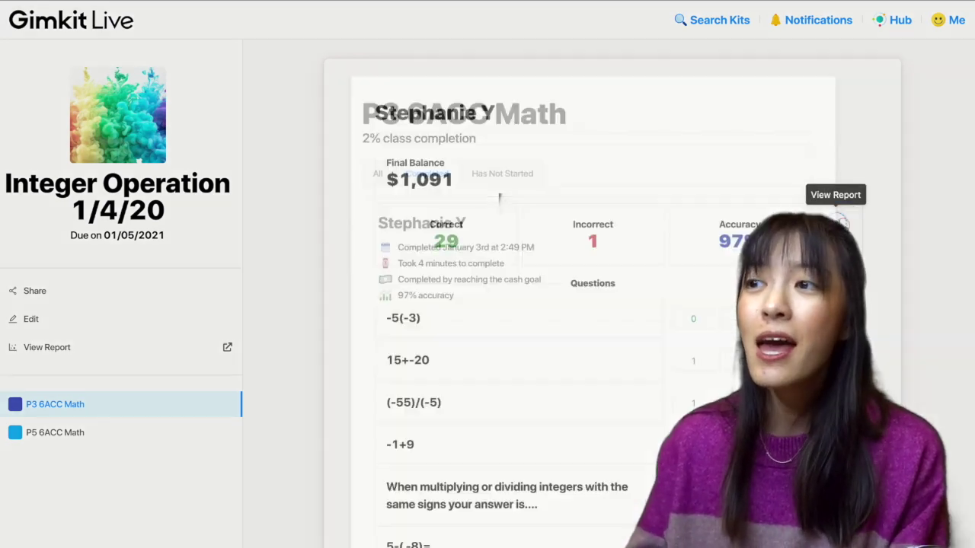
pyautogui.scroll(-2, 685, 289)
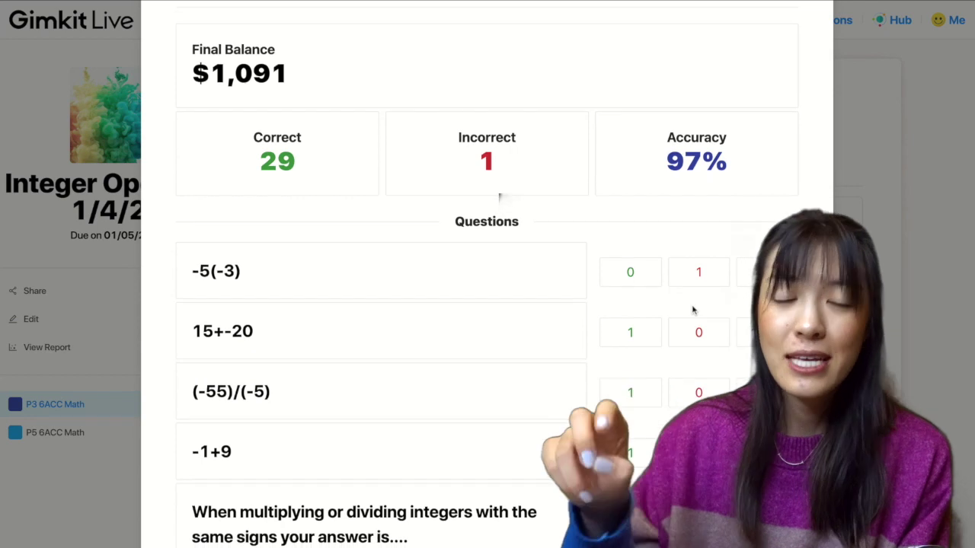
pyautogui.scroll(-5, 693, 309)
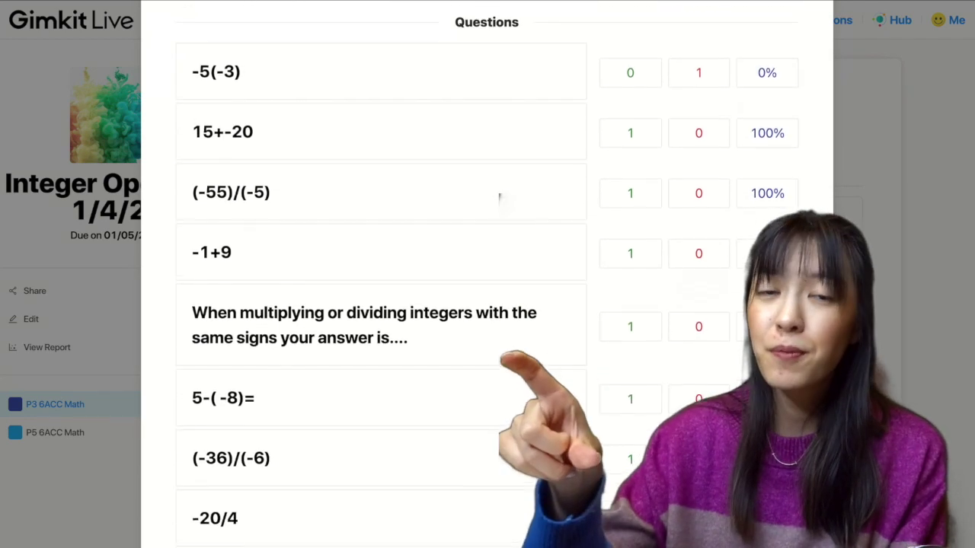
pyautogui.scroll(-20, 499, 198)
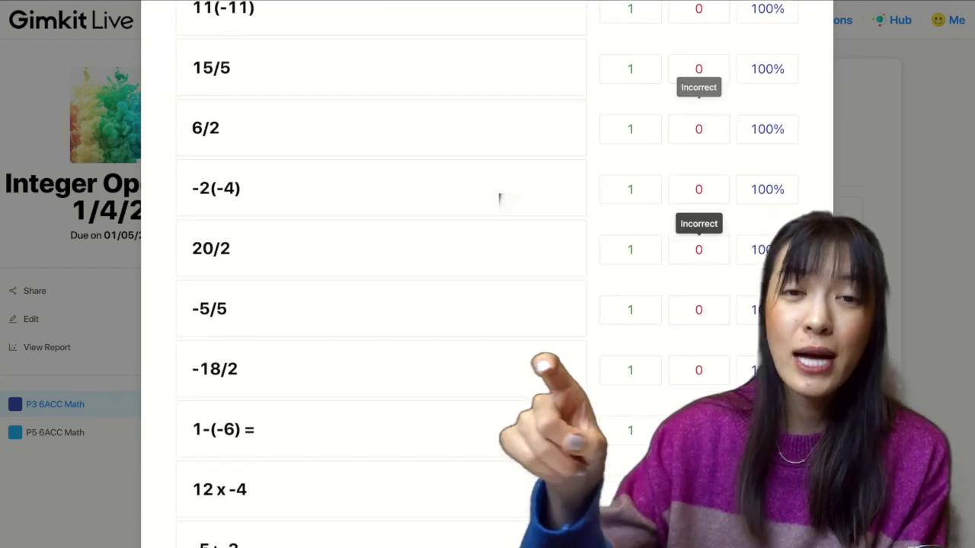
pyautogui.scroll(20, 499, 198)
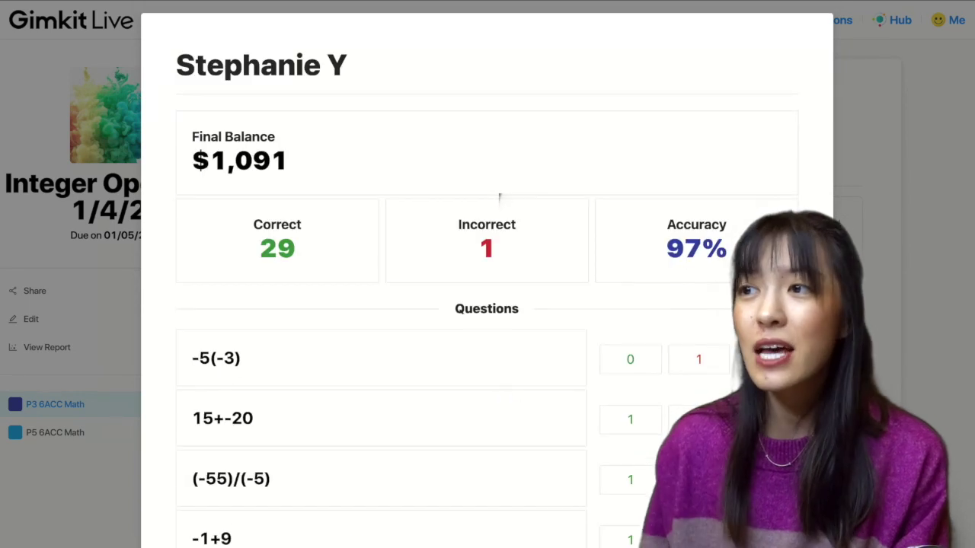
pyautogui.click(909, 294)
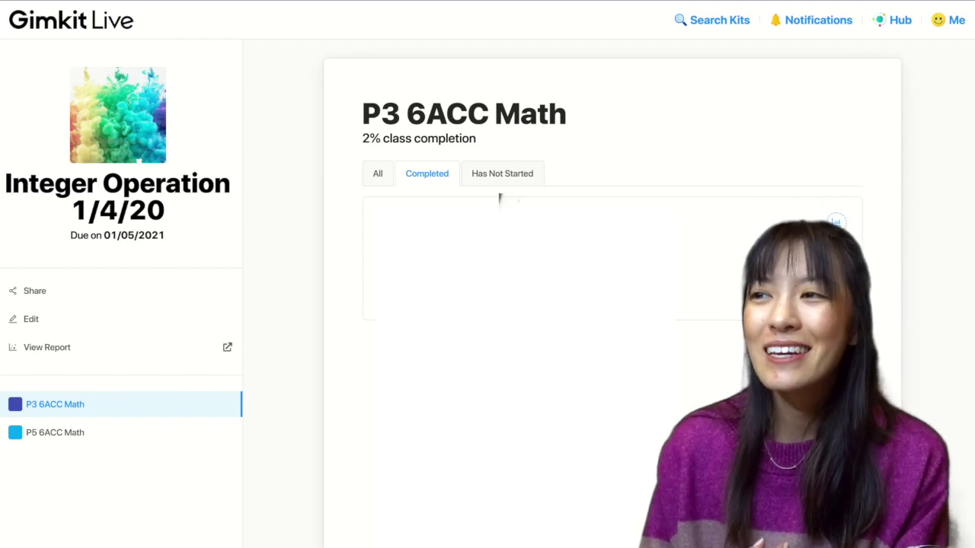
# Show the P3 6ACC Math students who have not started, those who completed, and finally all students.
pyautogui.click(503, 174)
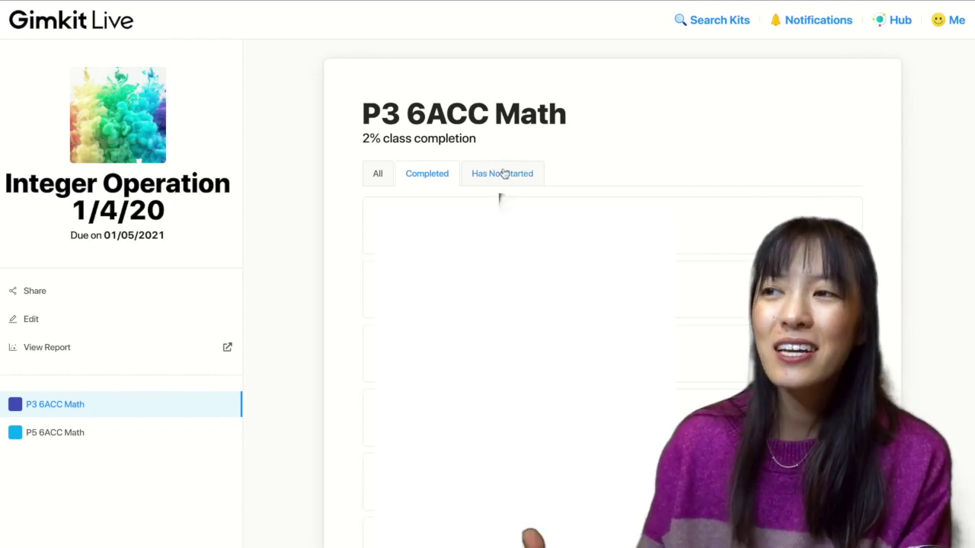
pyautogui.click(427, 174)
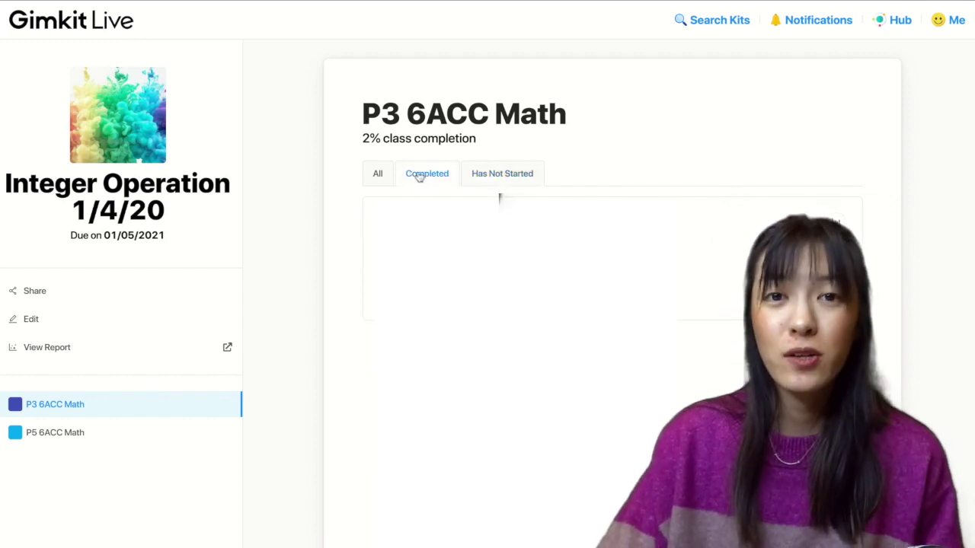
pyautogui.click(376, 173)
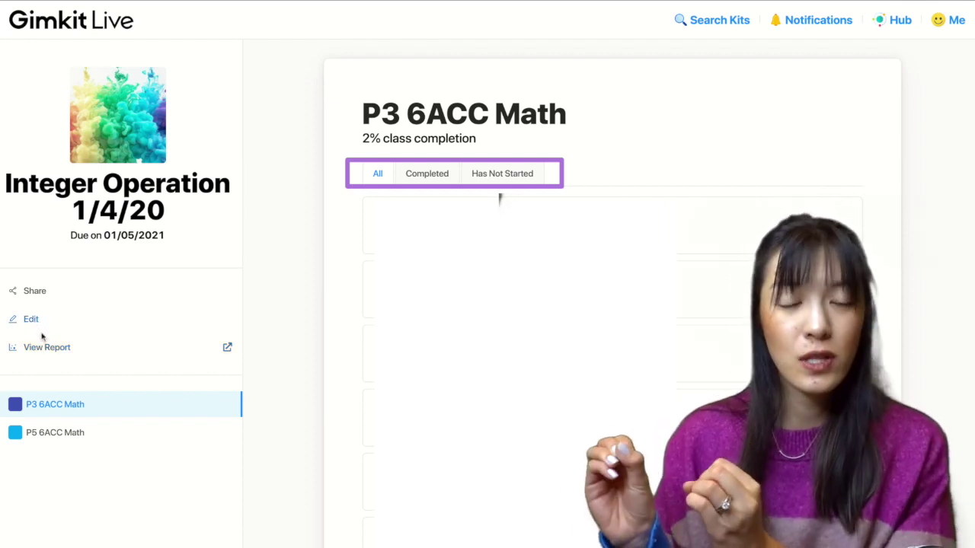
# Open the assignment's full report and examine its general overview and the question breakdown.
pyautogui.click(47, 348)
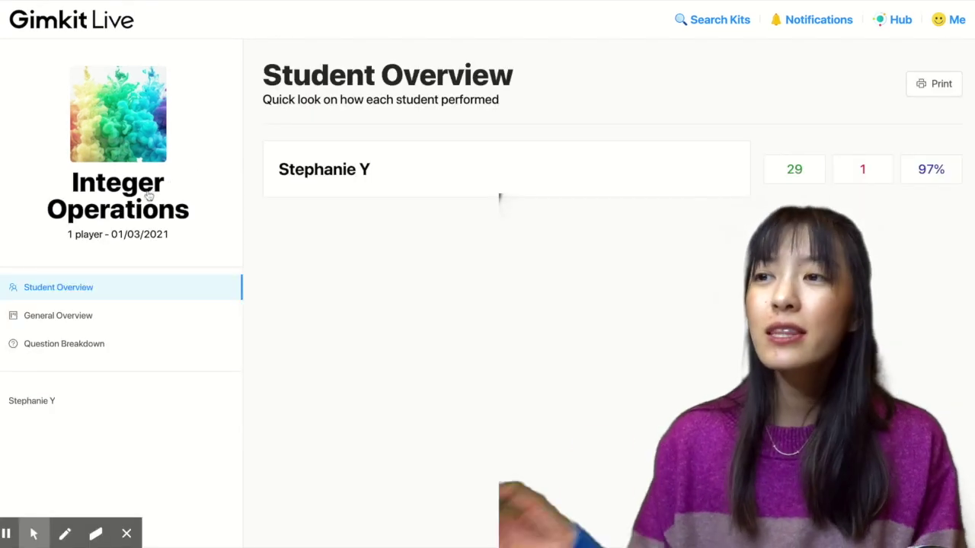
pyautogui.click(114, 316)
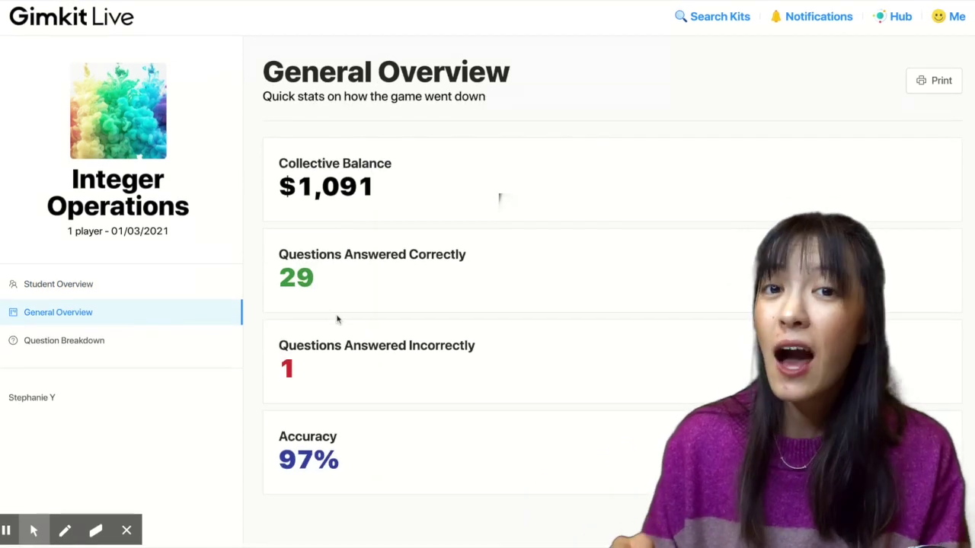
pyautogui.click(58, 346)
pyautogui.scroll(-1, 421, 269)
pyautogui.scroll(-10, 421, 269)
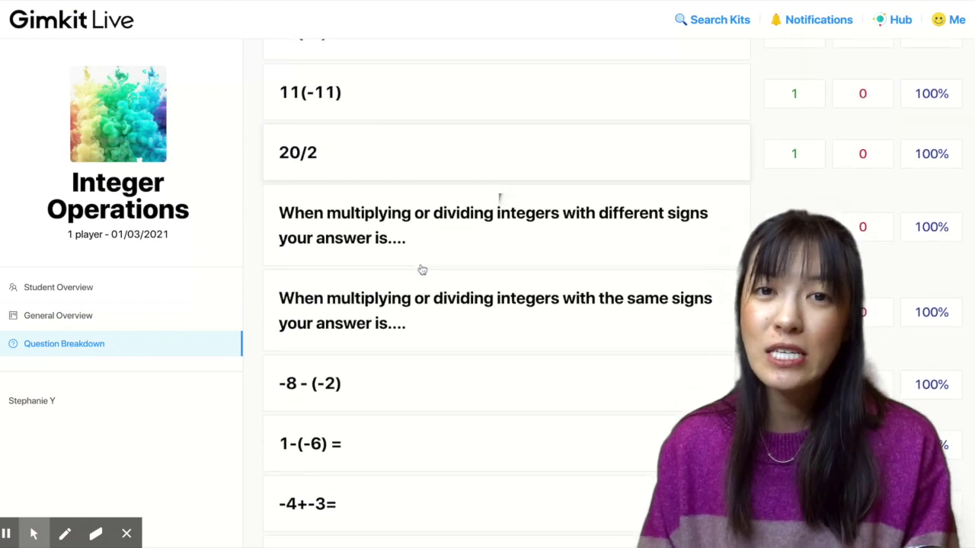
pyautogui.scroll(-10, 499, 198)
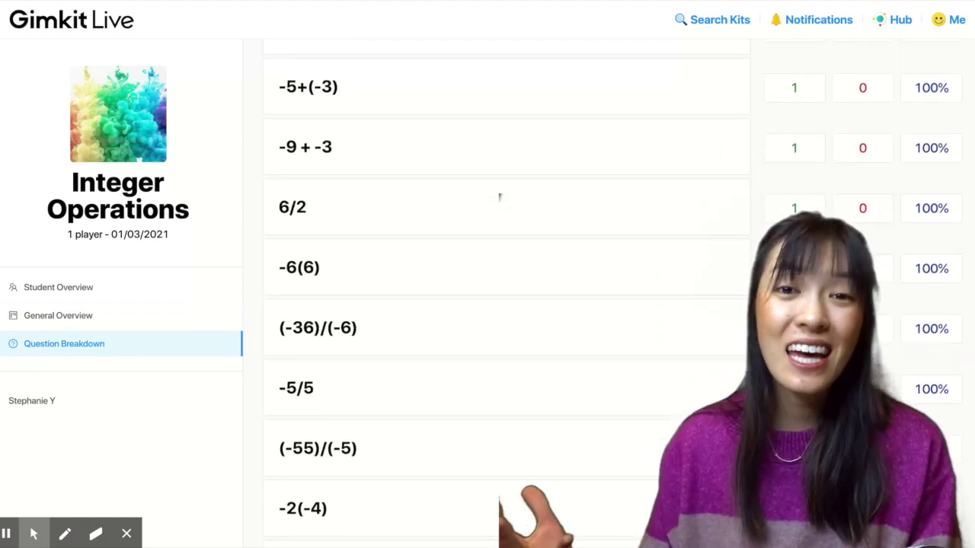
pyautogui.scroll(5, 499, 198)
pyautogui.scroll(8, 499, 198)
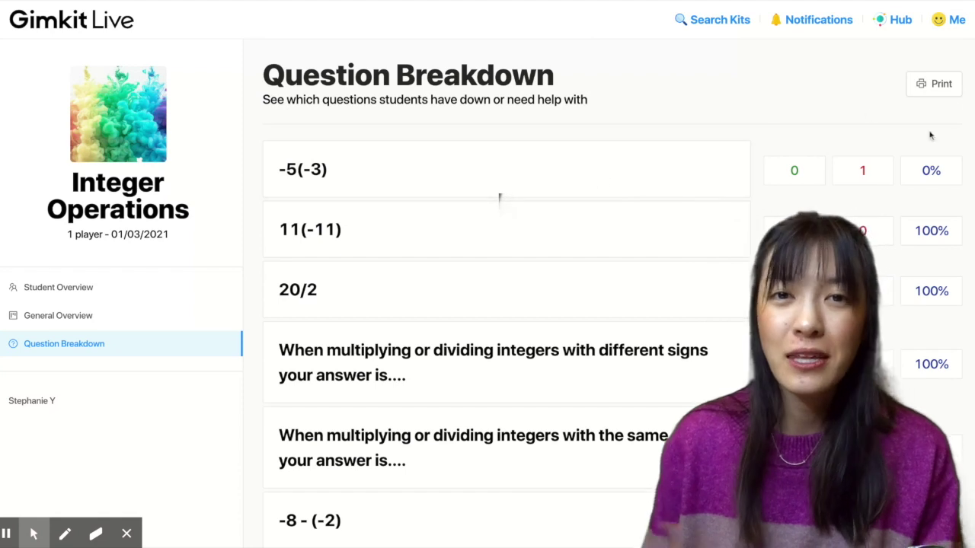
# Return to the report's student overview and open the listed student's individual results.
pyautogui.click(83, 287)
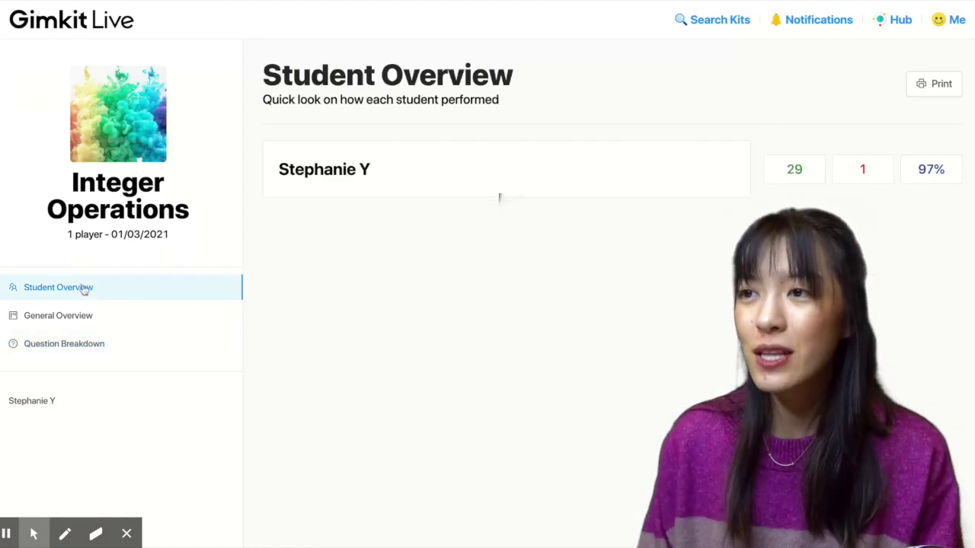
pyautogui.click(38, 402)
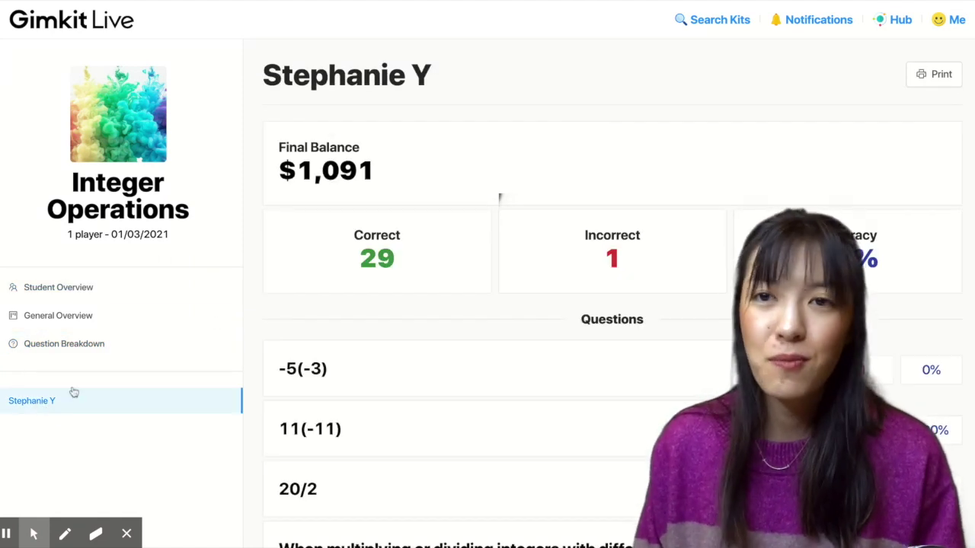